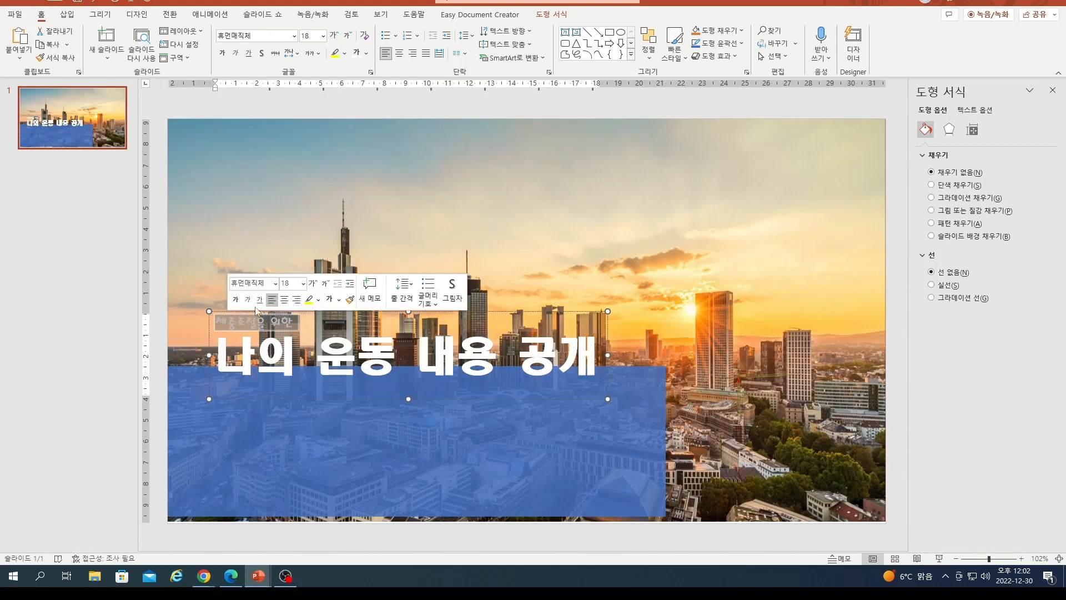
Step: Set the upper title line '체중조절을 위한' to size 36 and move the title text box up, clear of the blue rectangle
click(294, 36)
click(322, 36)
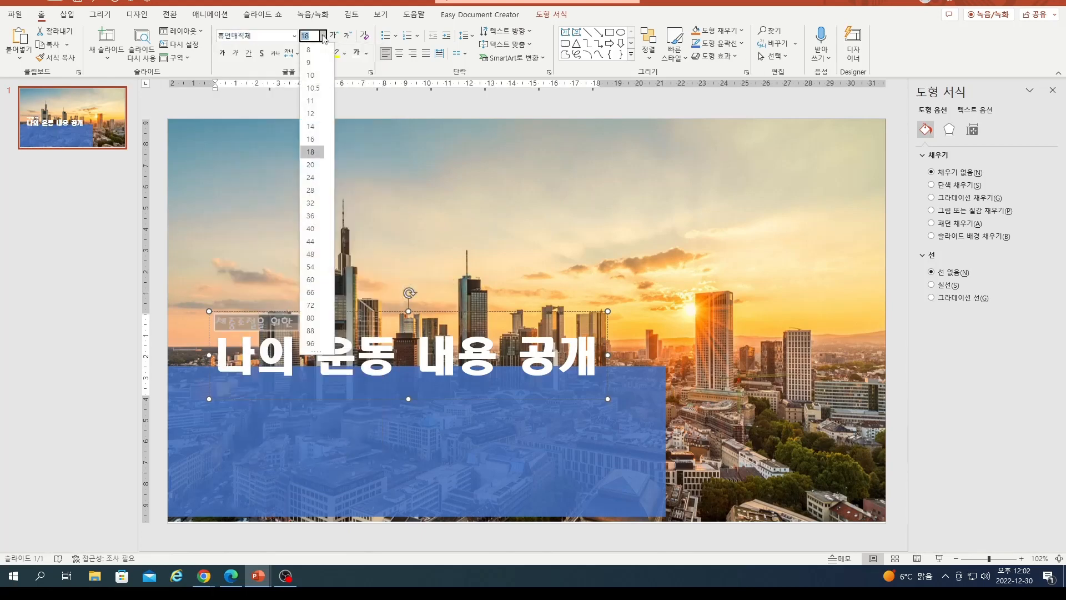
click(312, 215)
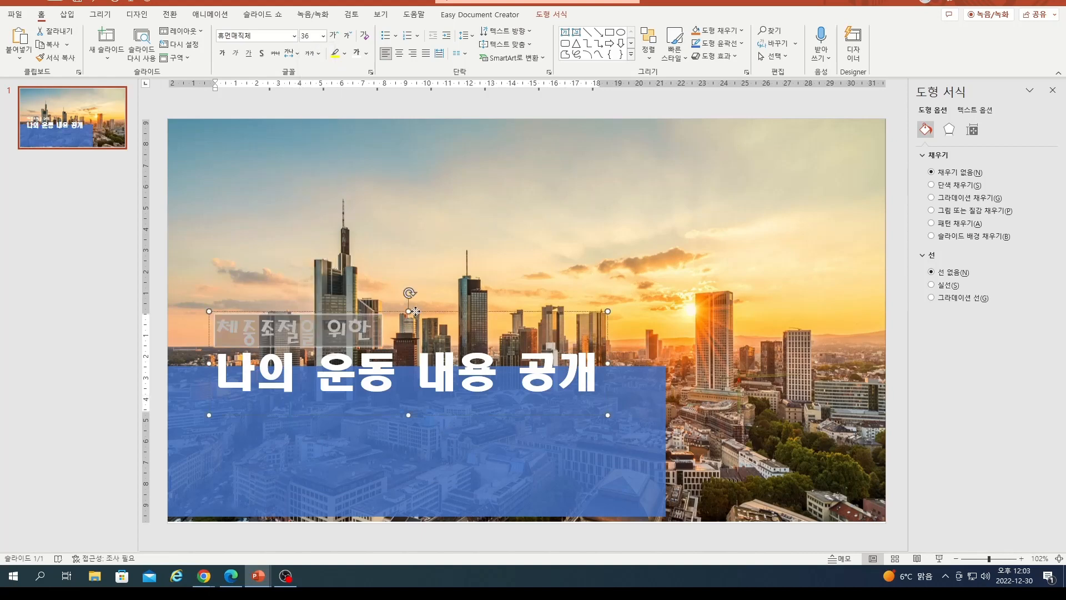
drag(416, 311, 416, 256)
click(562, 195)
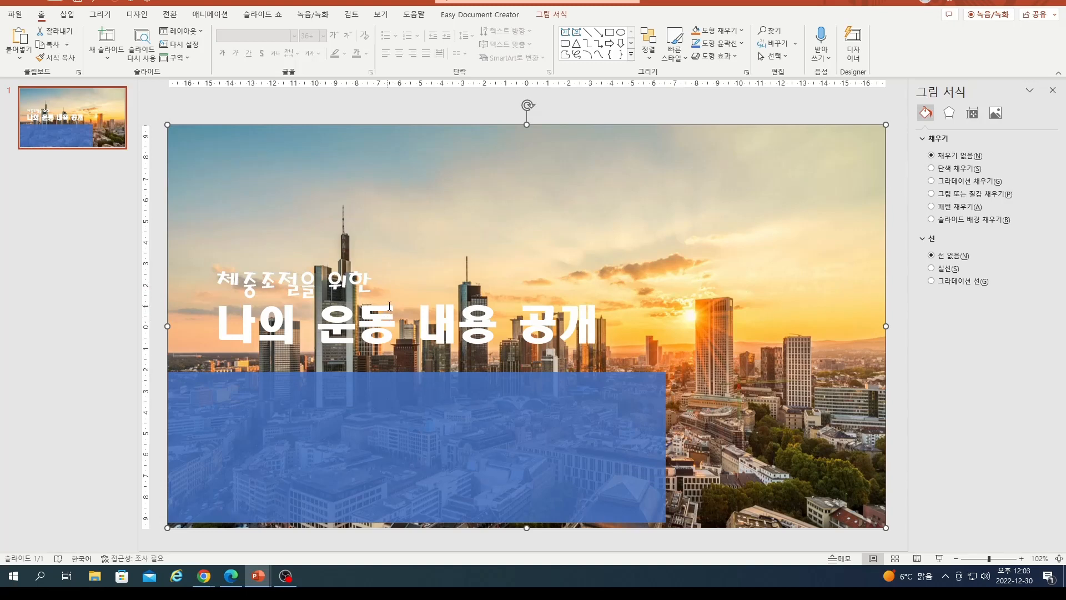
Step: Give the title text box a solid fill with 50% transparency
click(262, 272)
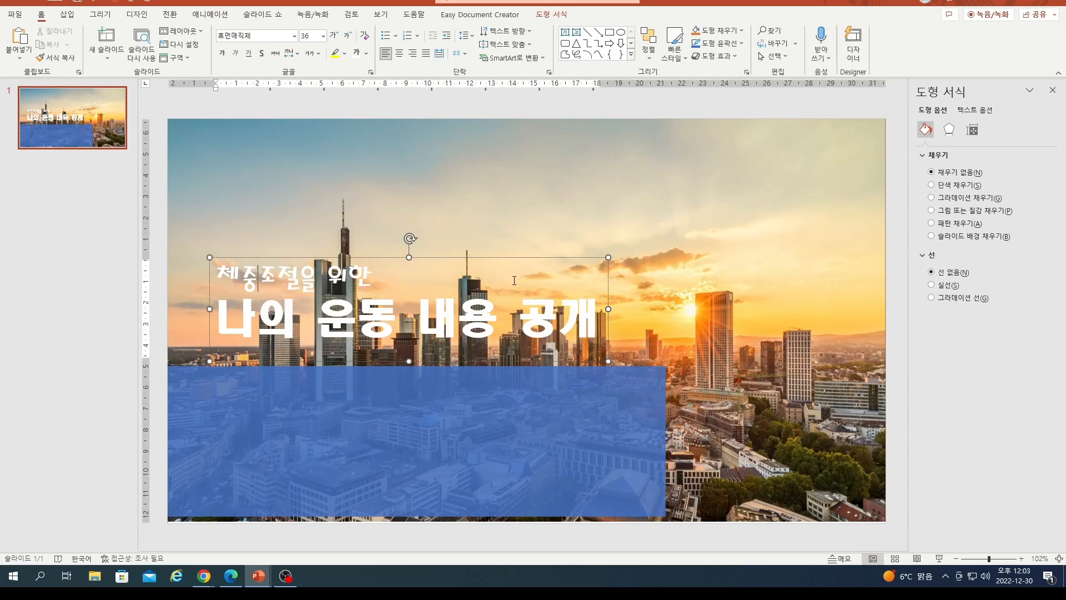
click(957, 186)
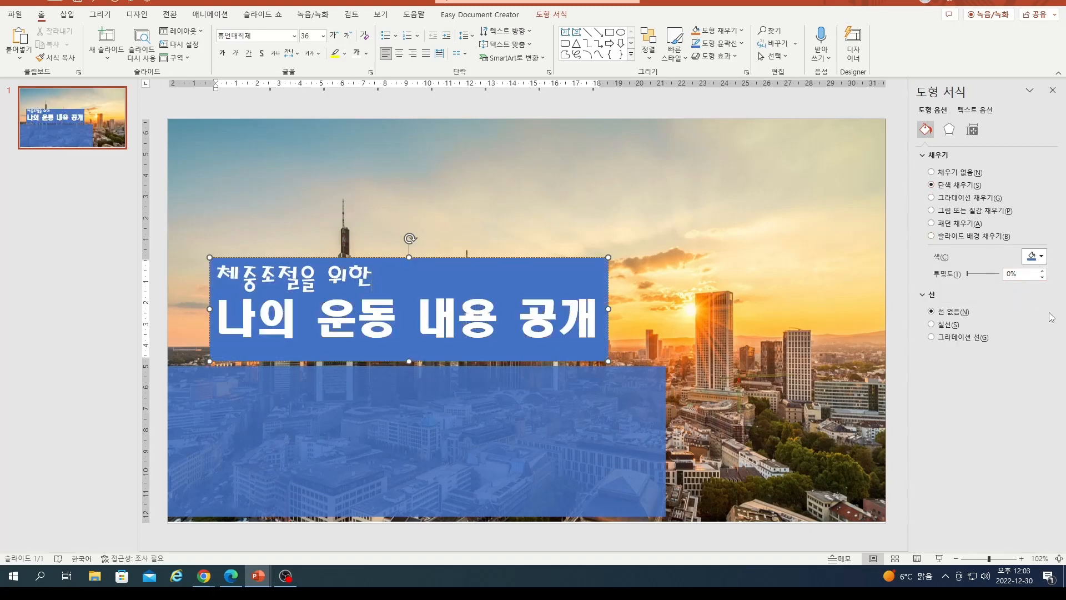
drag(1018, 274, 1002, 278)
text(50)
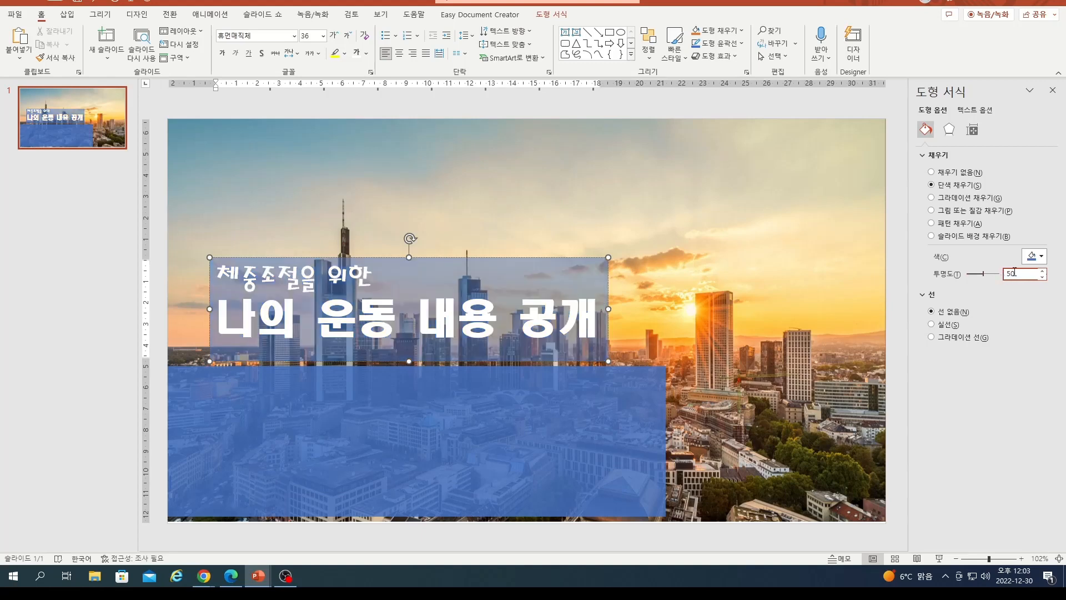
key(Return)
Step: Try a light blue theme shade as the title box's fill colour, settle on a darker shade of it, and deselect the box
click(1034, 257)
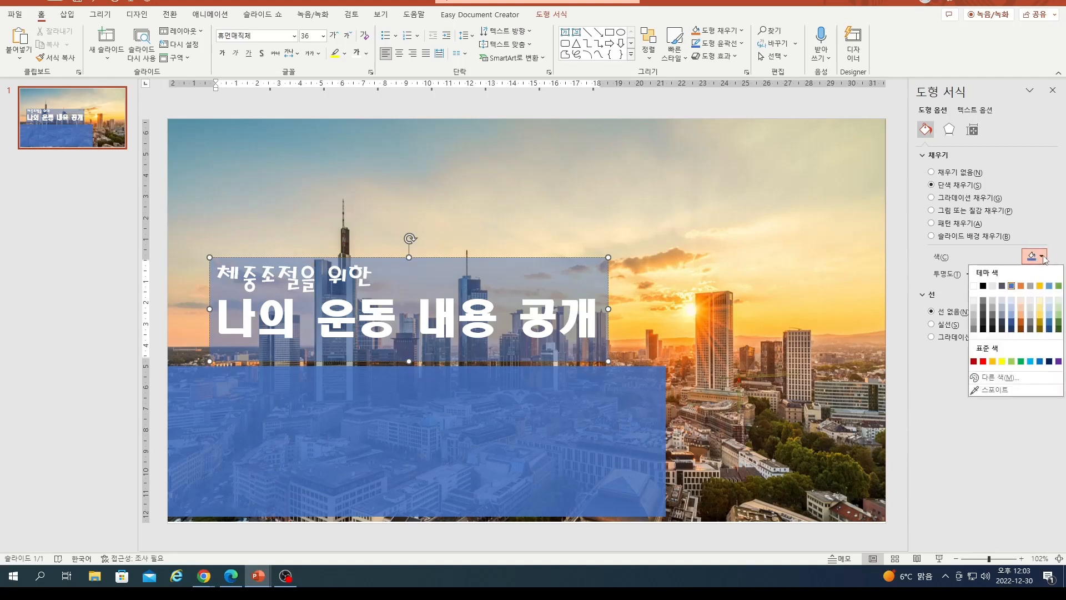
click(1011, 304)
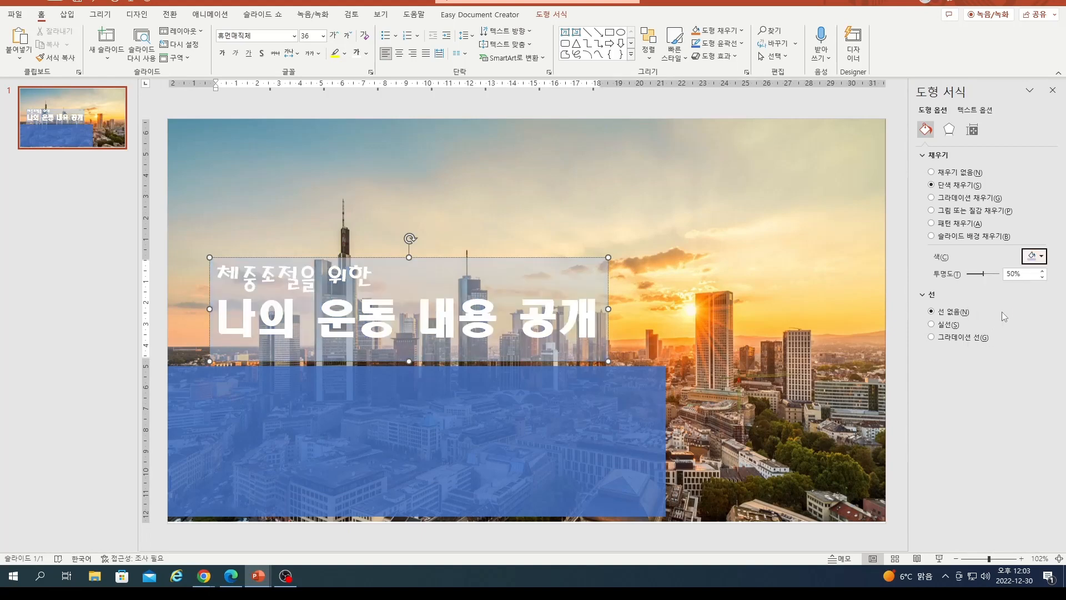
click(1034, 257)
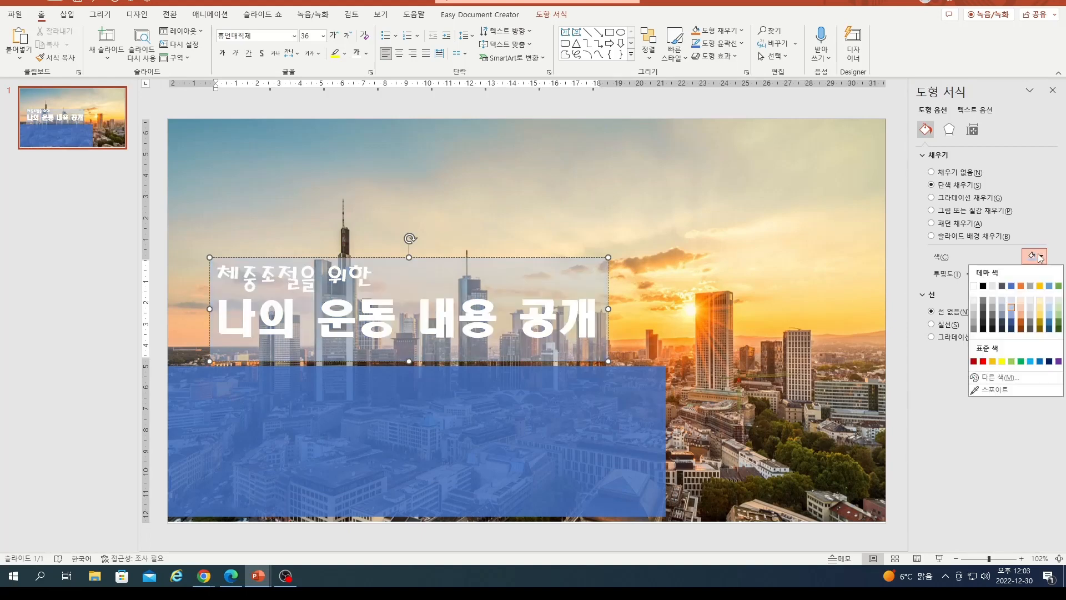
click(1011, 318)
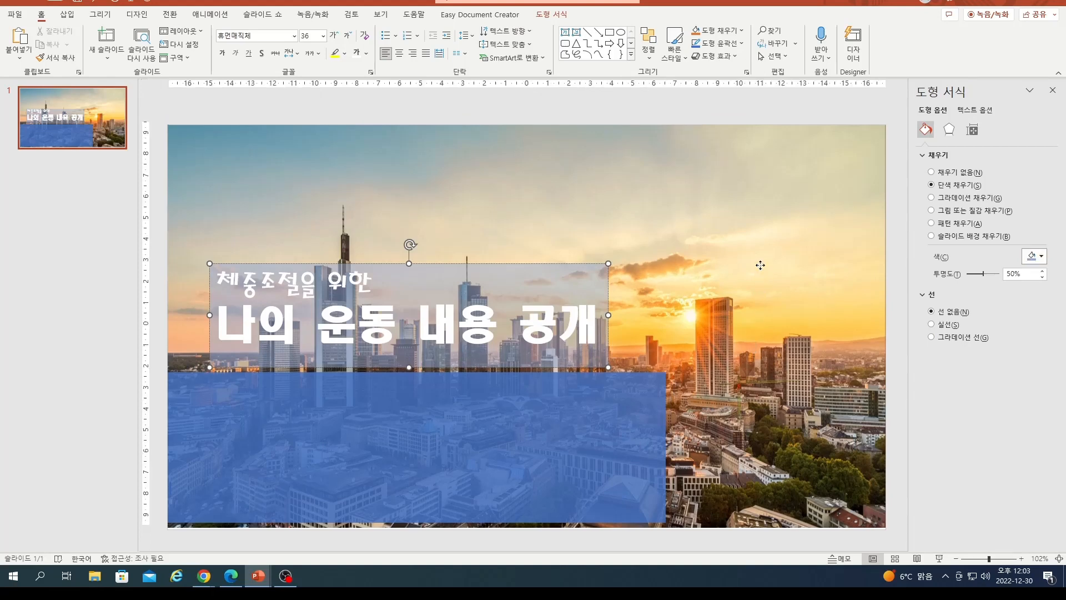
click(759, 262)
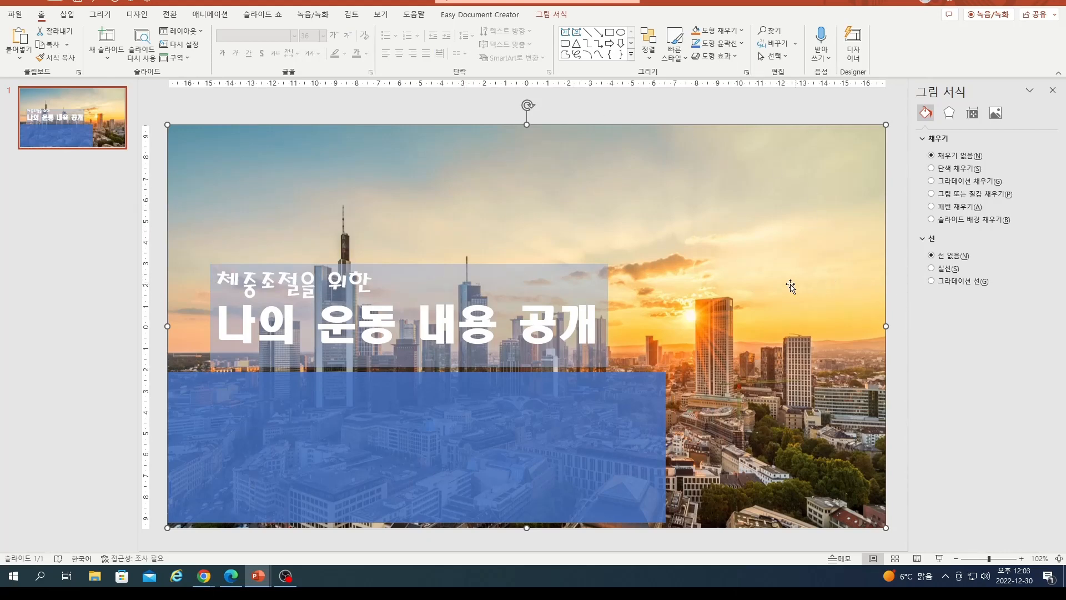
Step: Look at the cover slide of the finished 프레젠테이션3 presentation for reference and return to 프레젠테이션4
mouse_move(258, 578)
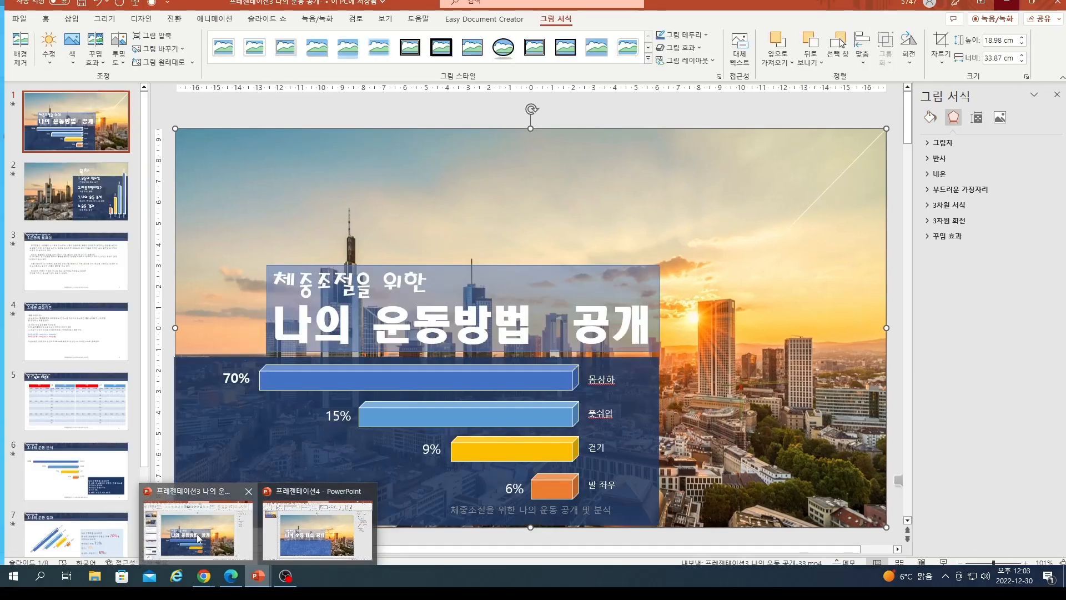
click(199, 538)
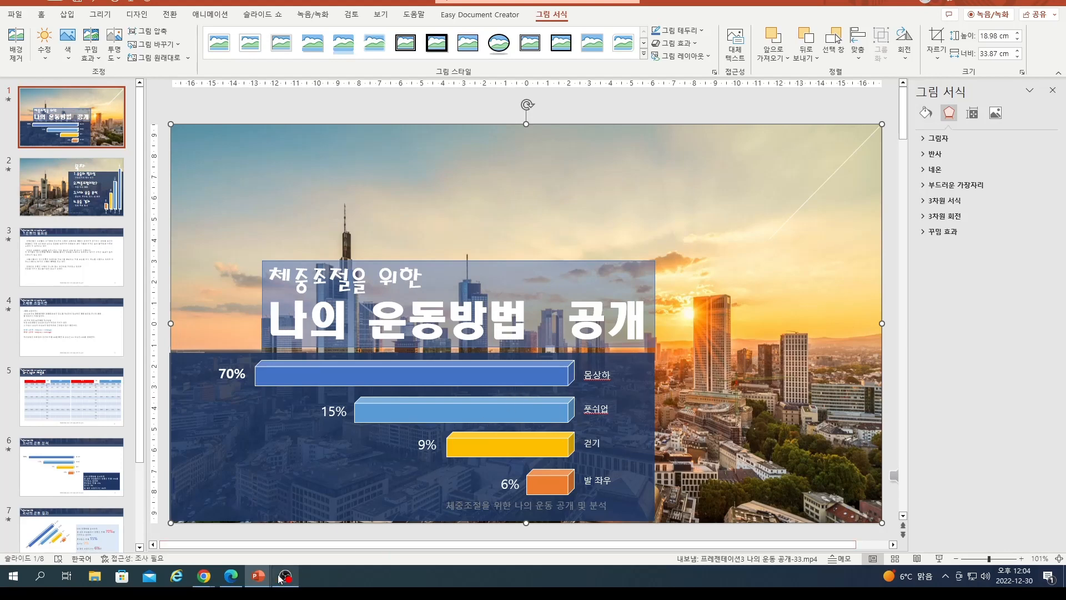
click(325, 550)
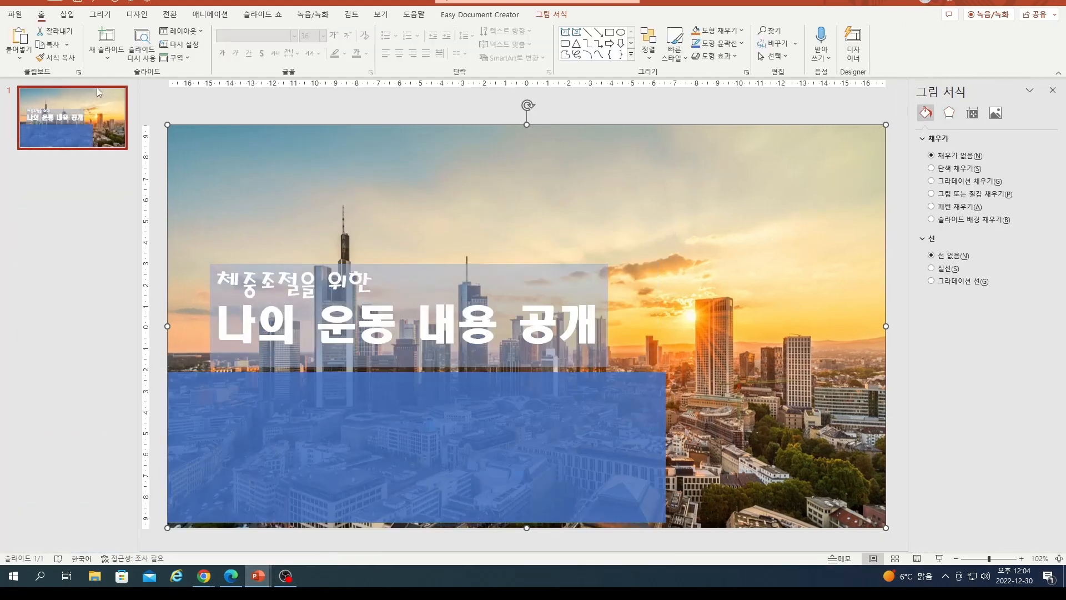
click(76, 218)
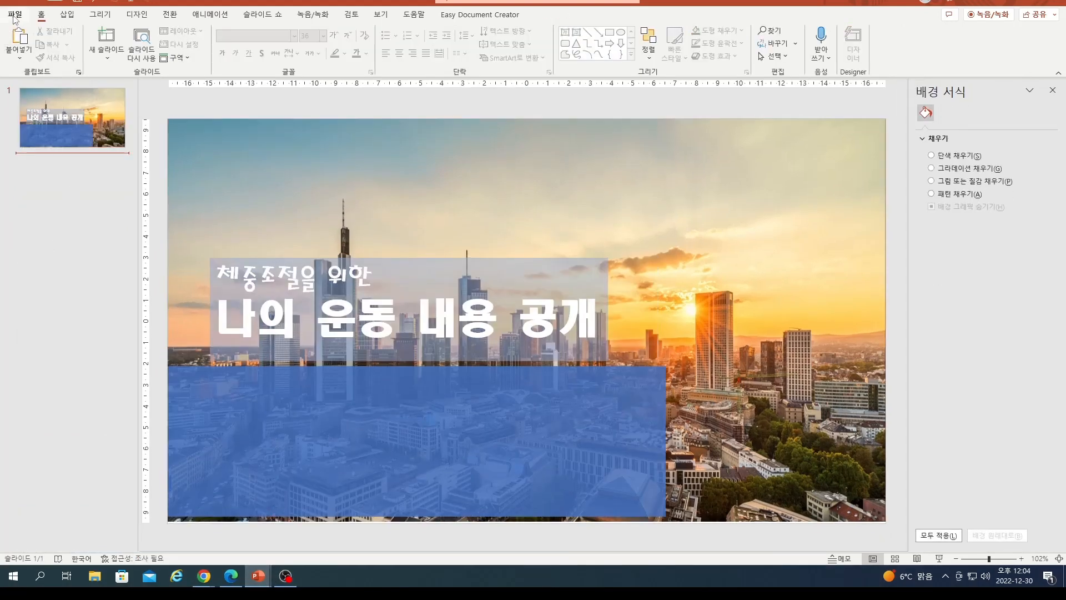
Step: Save the presentation in the 문서 folder under a name that starts with '프레젠테이션4' and ends with '12월 30일'
click(15, 15)
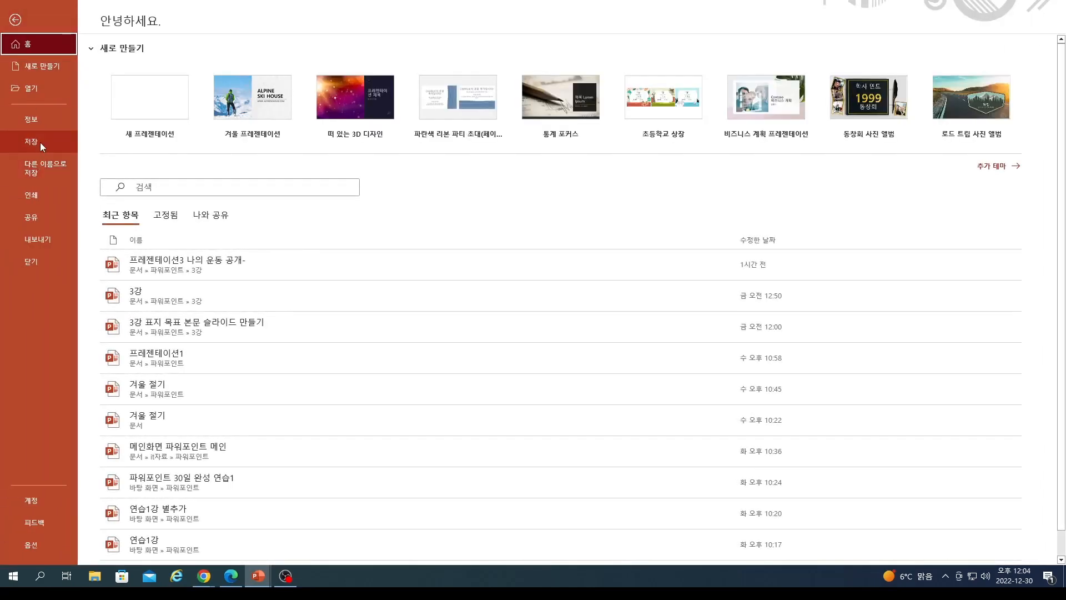
click(45, 168)
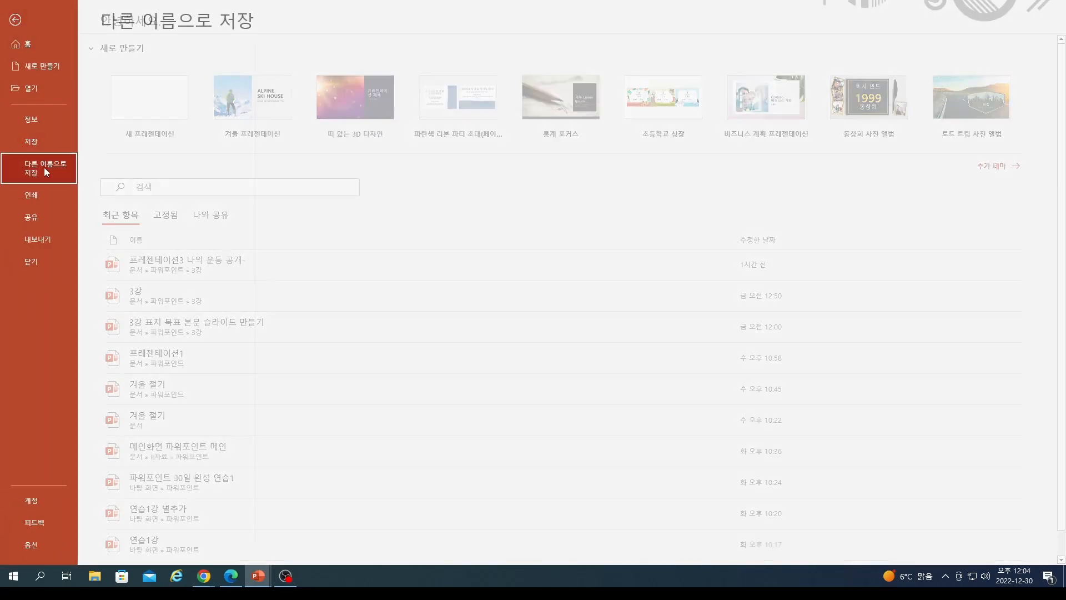
double_click(136, 155)
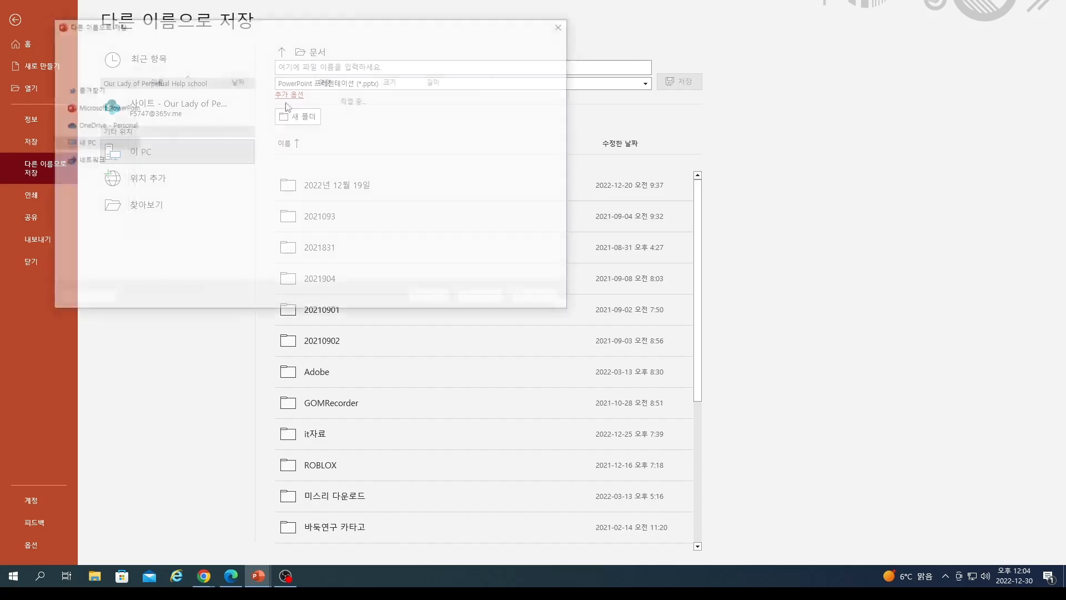
click(191, 238)
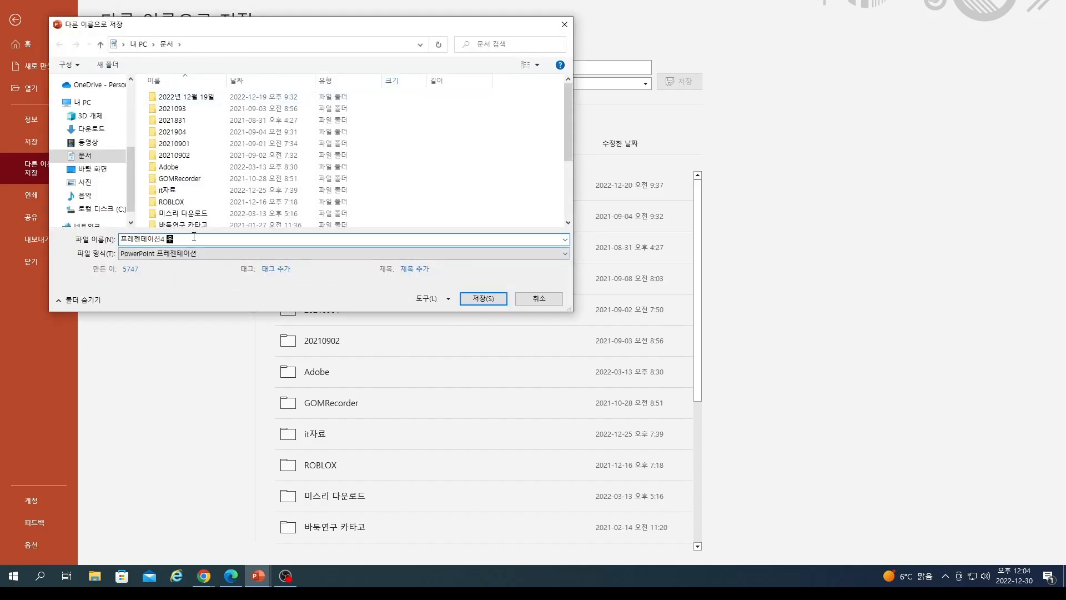
text(운도)
text(12월 30일)
key(Return)
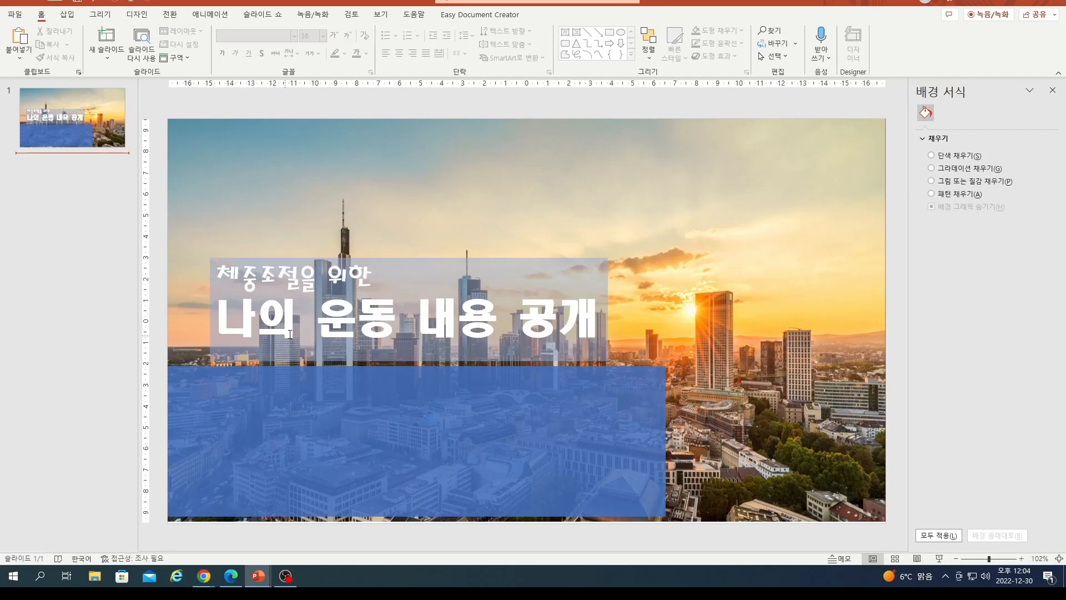
Step: Draw a cube-shaped (정육면체) bar about 1.81 cm high and 9.43 cm wide on the blue rectangle and copy it twice straight below
click(66, 15)
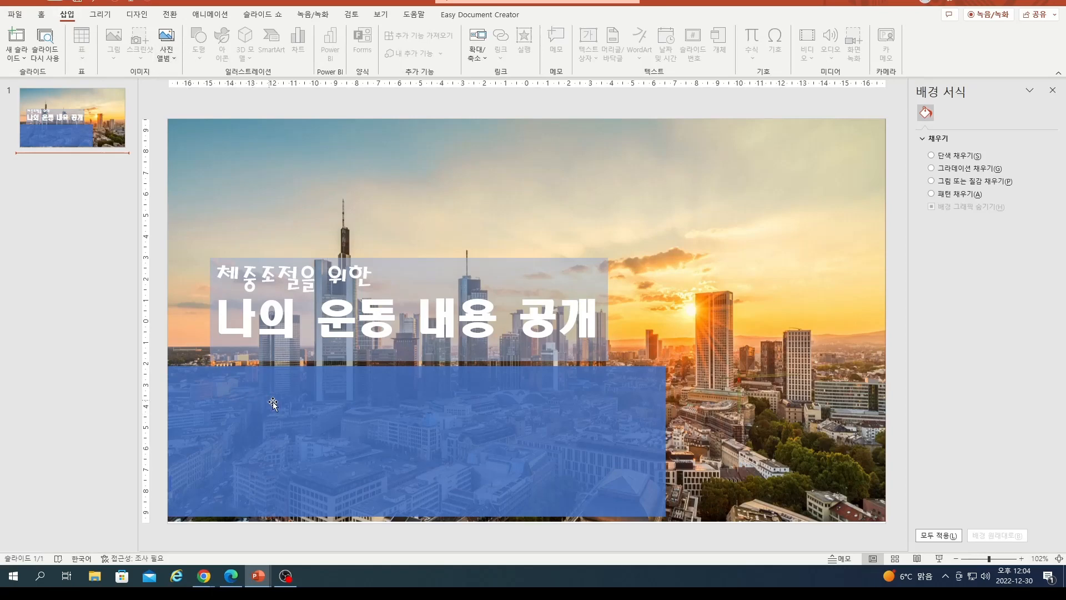
drag(273, 403, 272, 398)
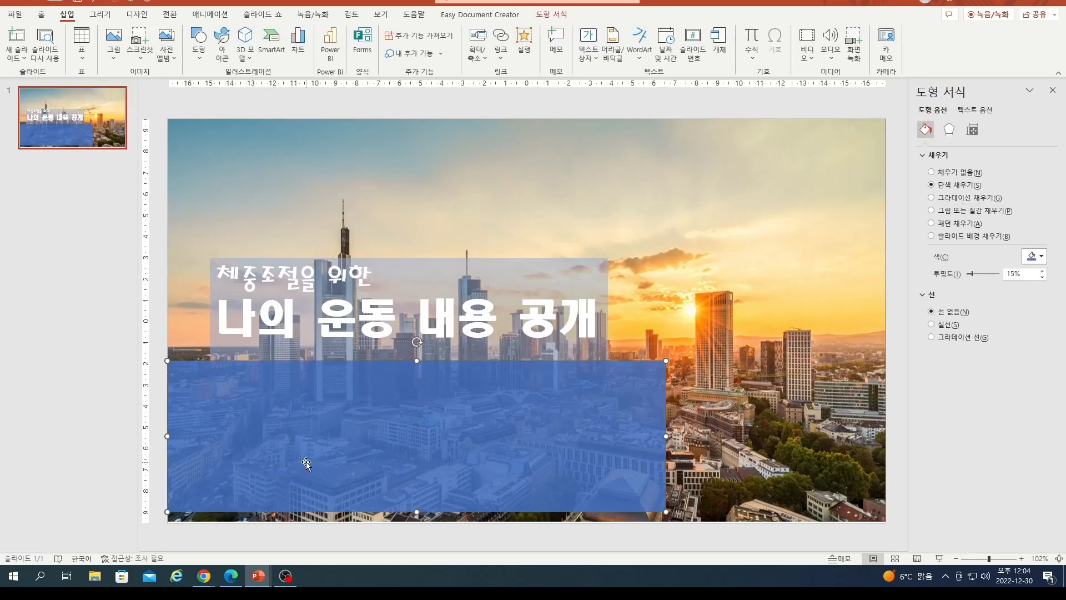
drag(306, 463, 306, 468)
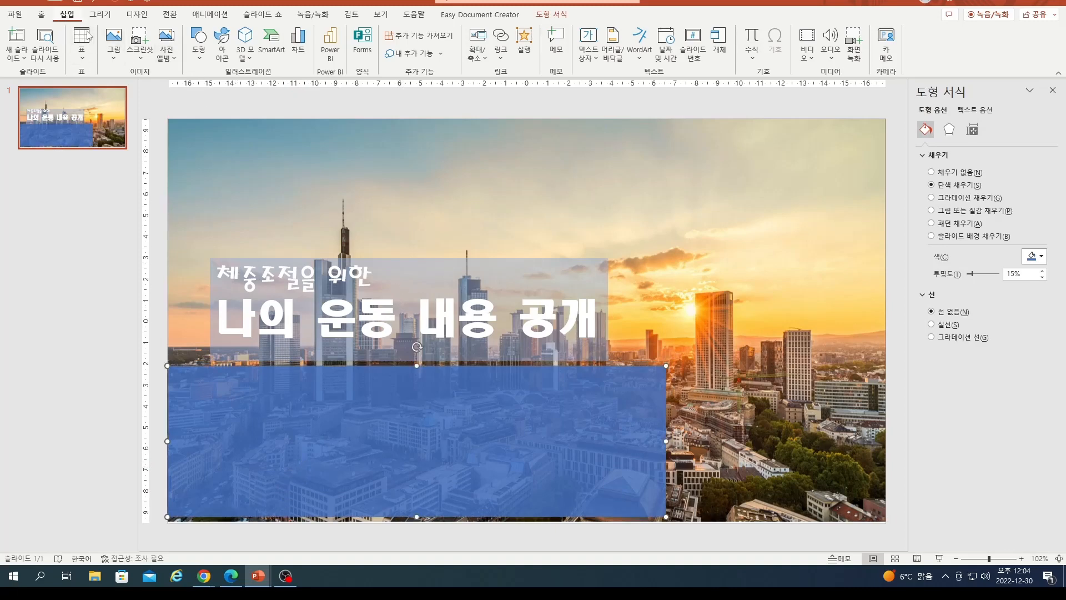
click(199, 42)
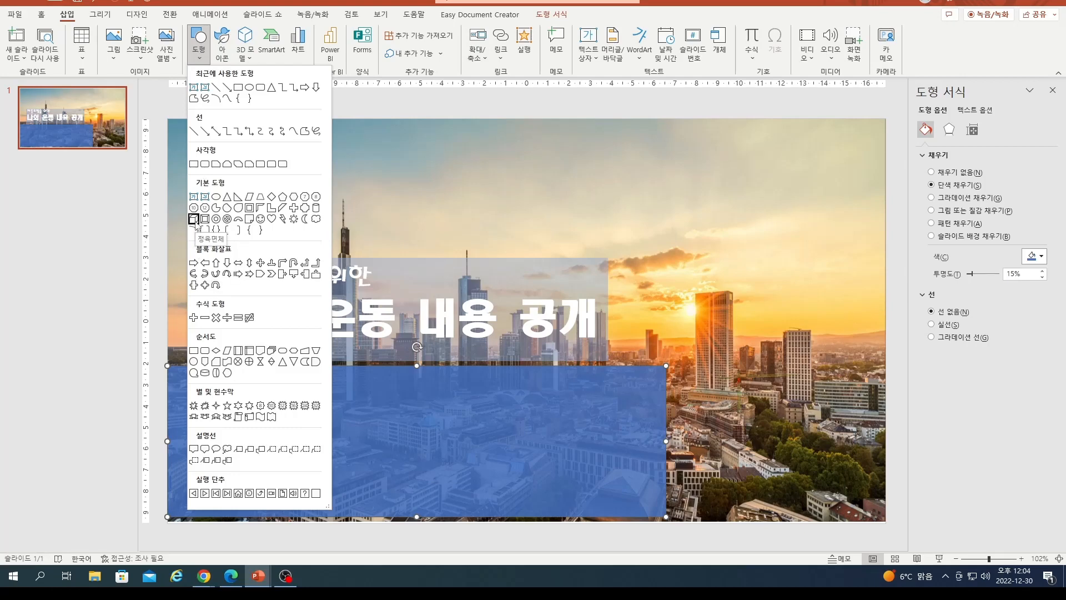
click(193, 219)
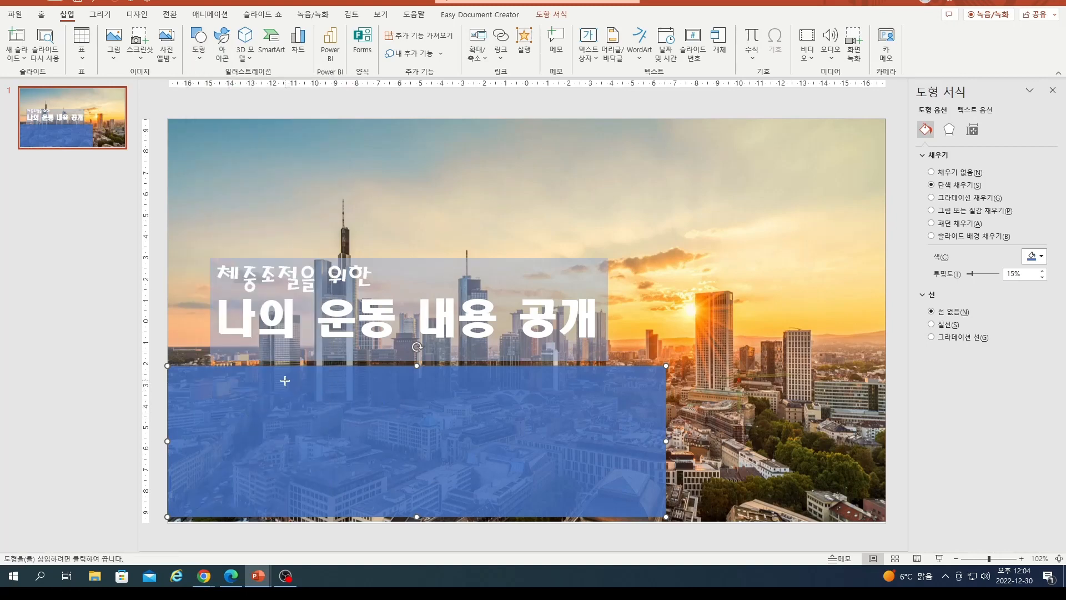
drag(285, 381, 485, 418)
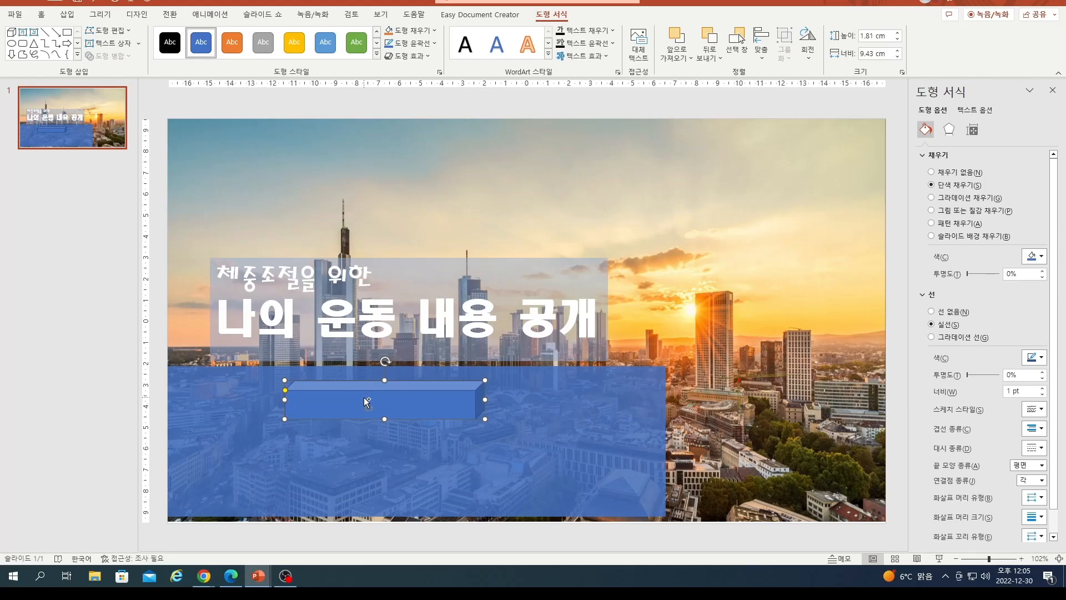
drag(364, 397, 378, 550)
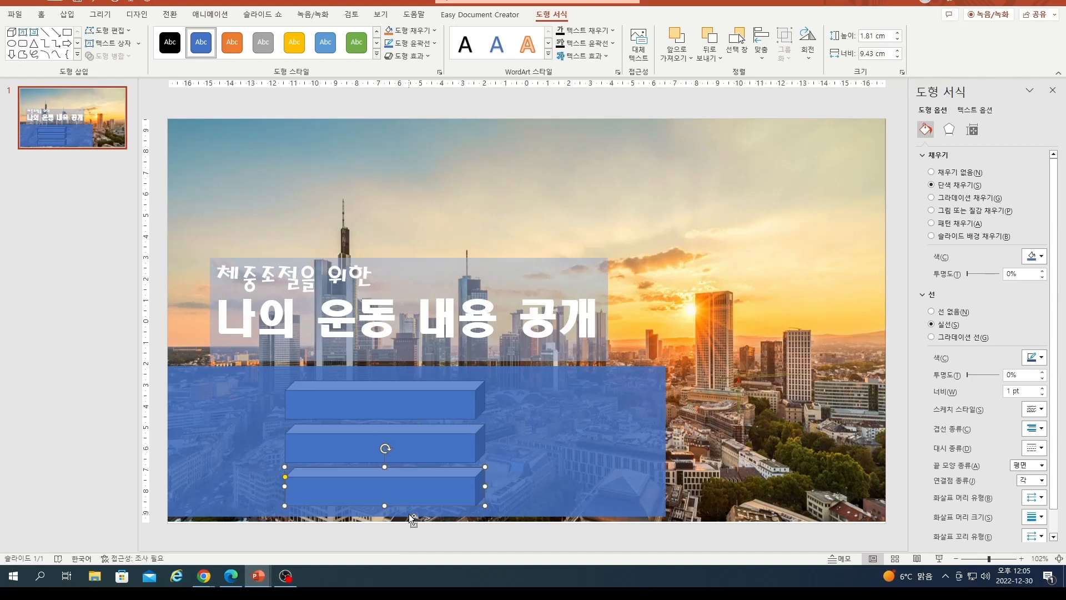
Step: Move the title text box further up and extend the blue rectangle upward to a height of about 8.25 cm
click(425, 262)
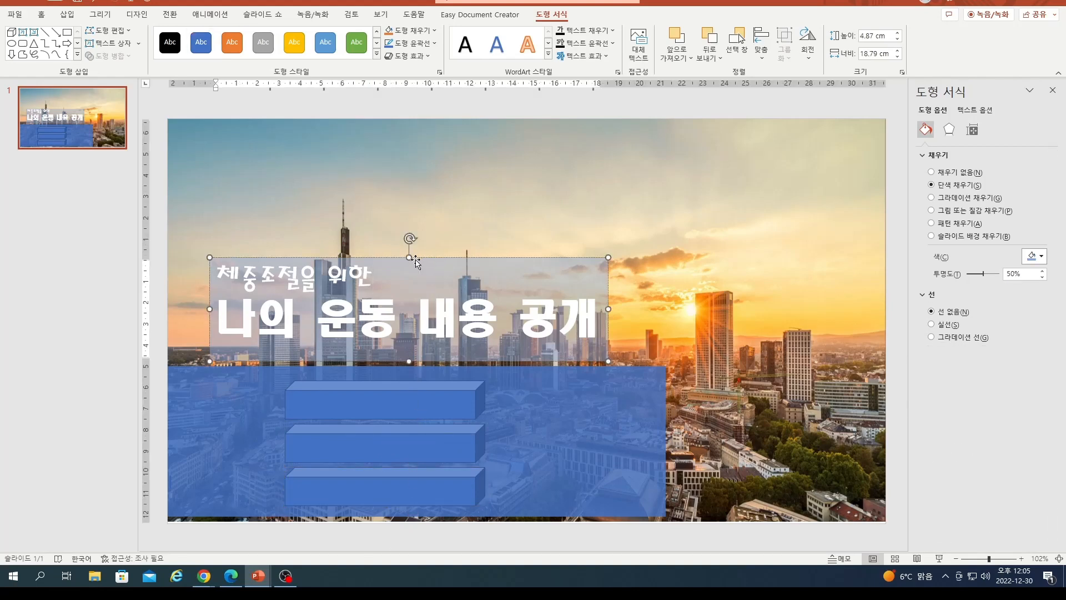
drag(416, 258, 413, 230)
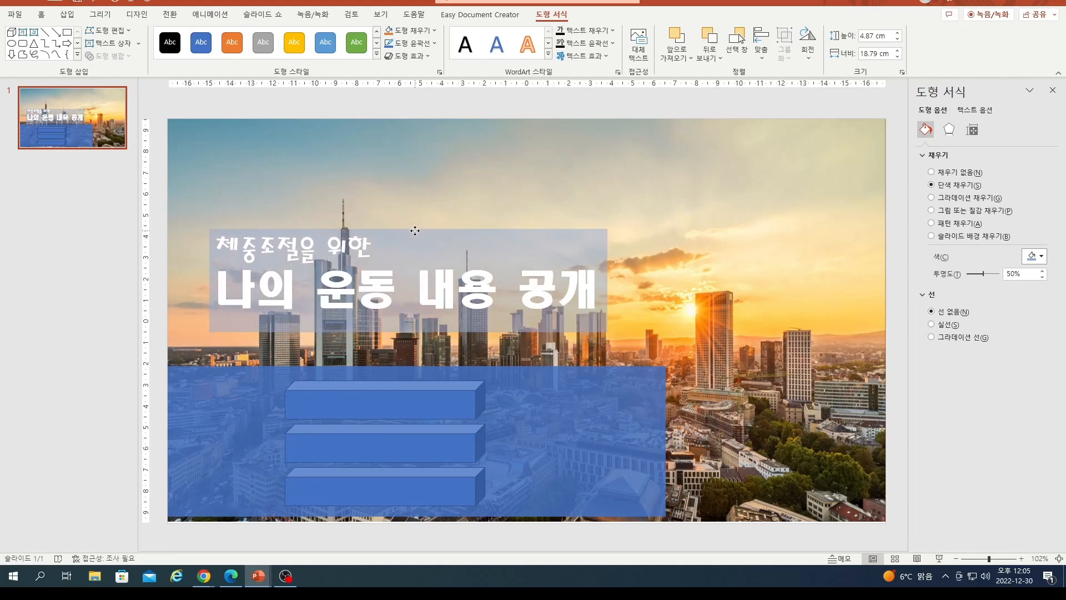
click(444, 371)
drag(416, 365, 416, 341)
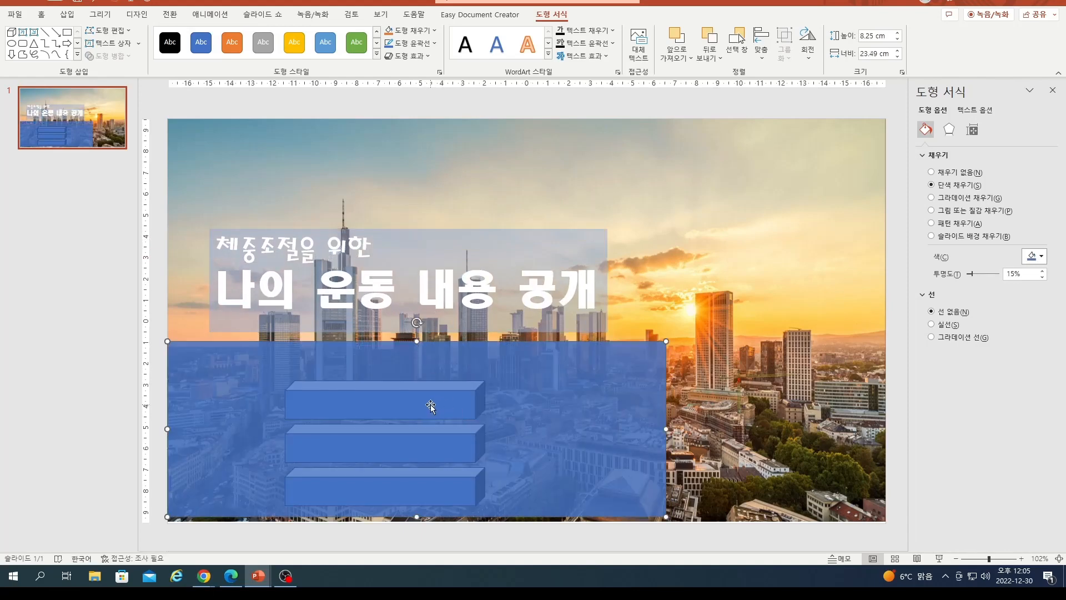
Step: Shift the three bars up on the blue rectangle and add a fourth copy directly below them
drag(431, 404, 429, 385)
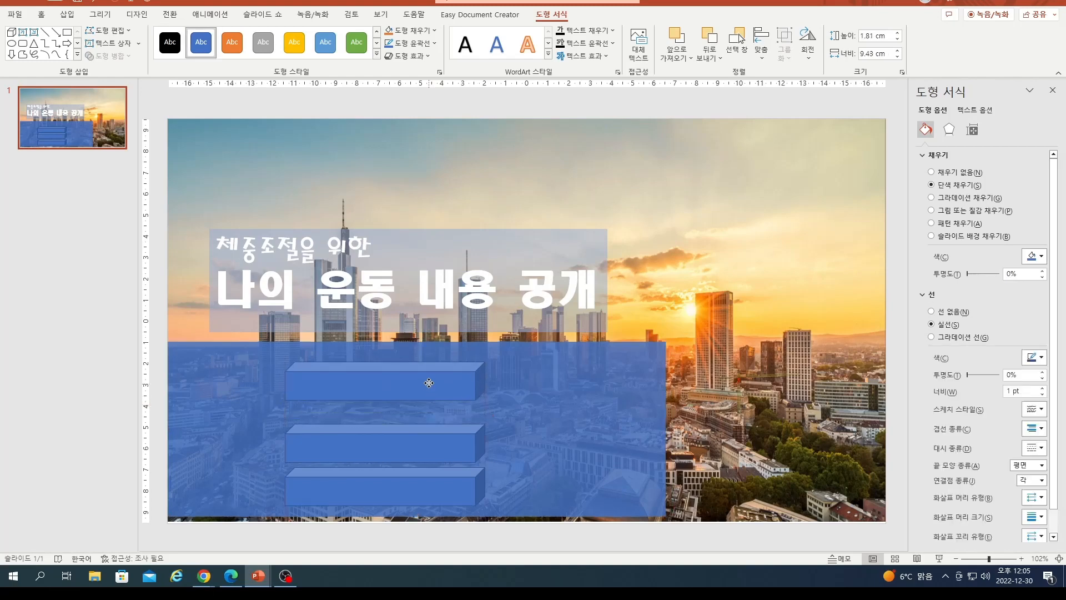
drag(426, 441, 424, 424)
click(431, 483)
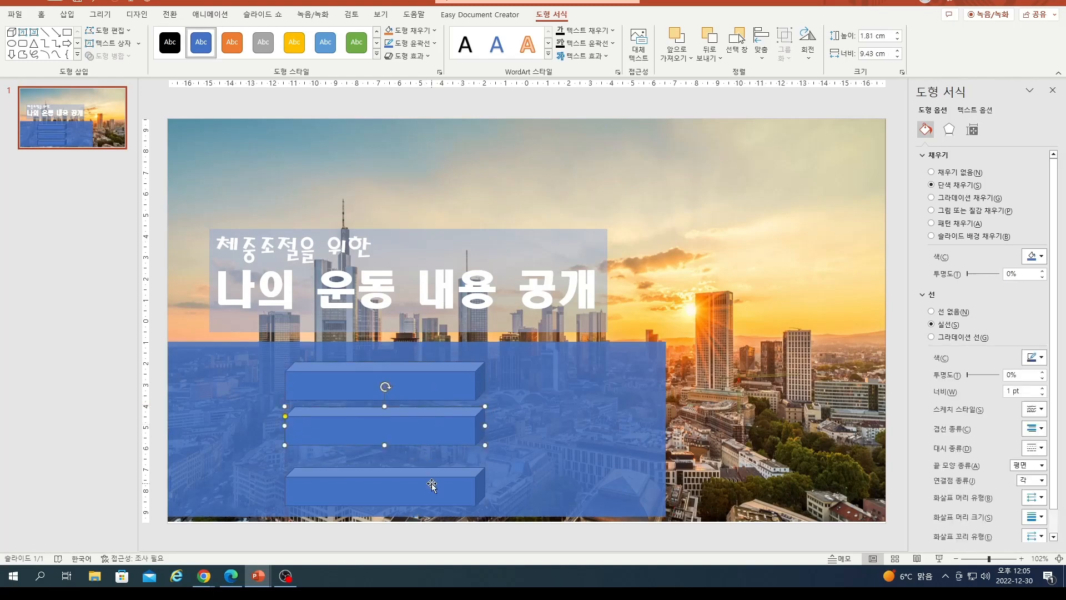
drag(431, 483, 404, 501)
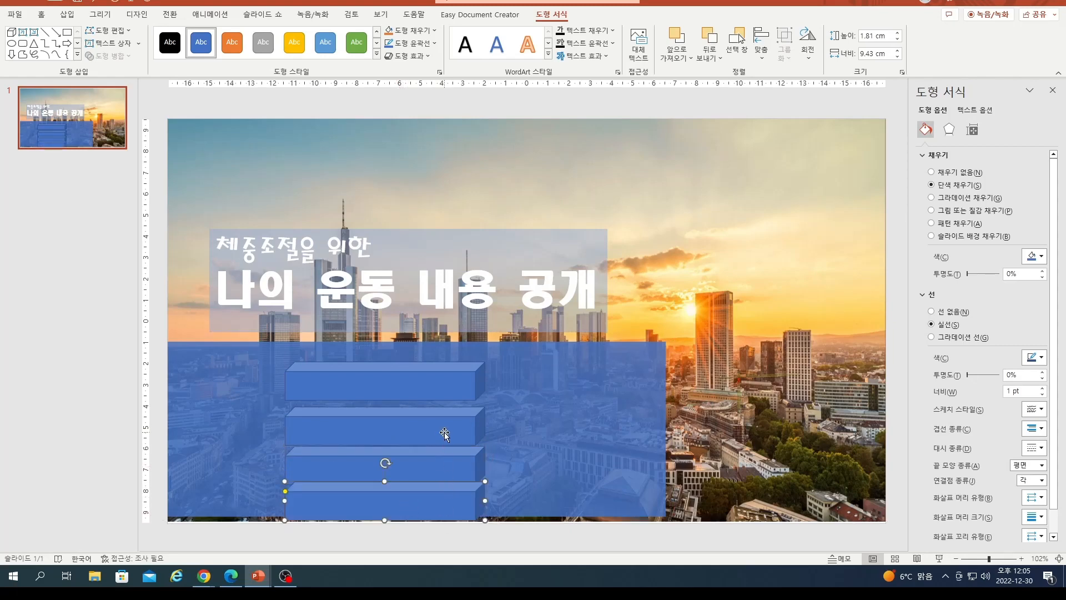
Step: Move the four bars up so they sit evenly spaced inside the blue rectangle
drag(444, 381, 444, 367)
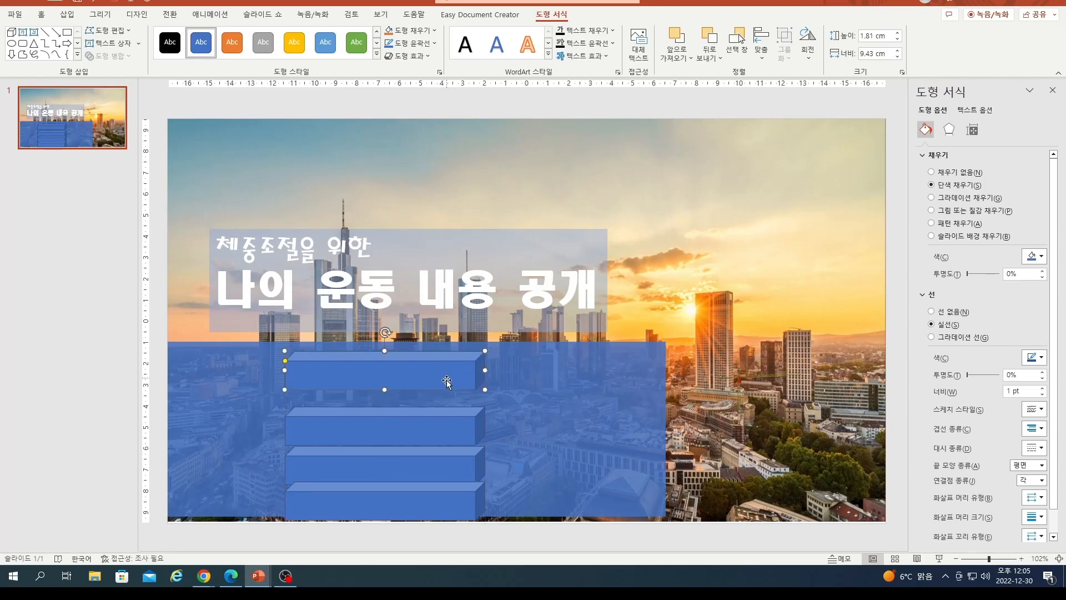
drag(431, 424, 434, 413)
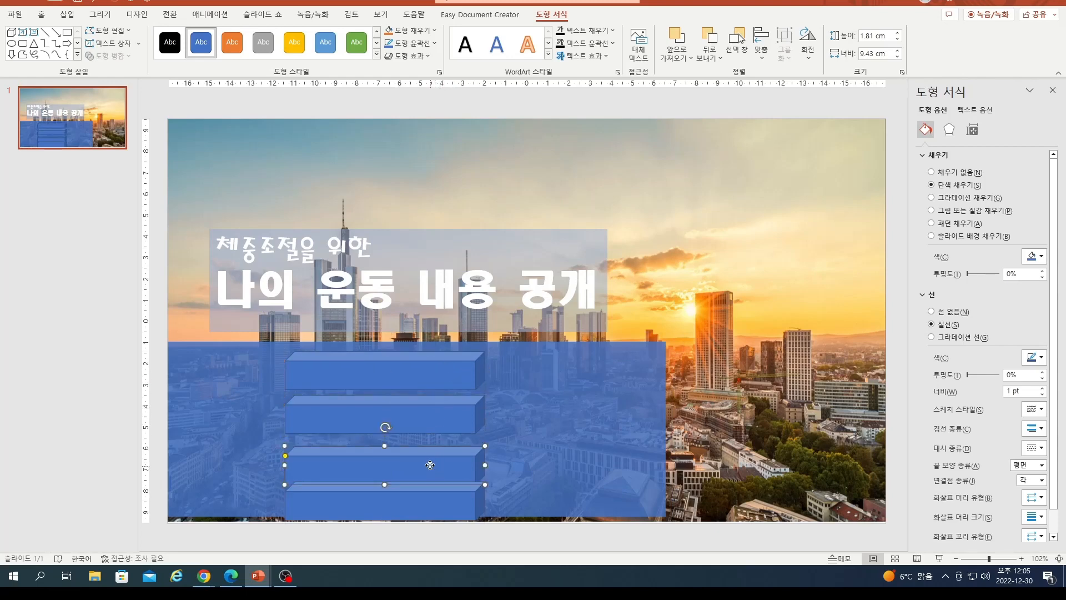
drag(432, 467, 430, 456)
drag(428, 500, 429, 494)
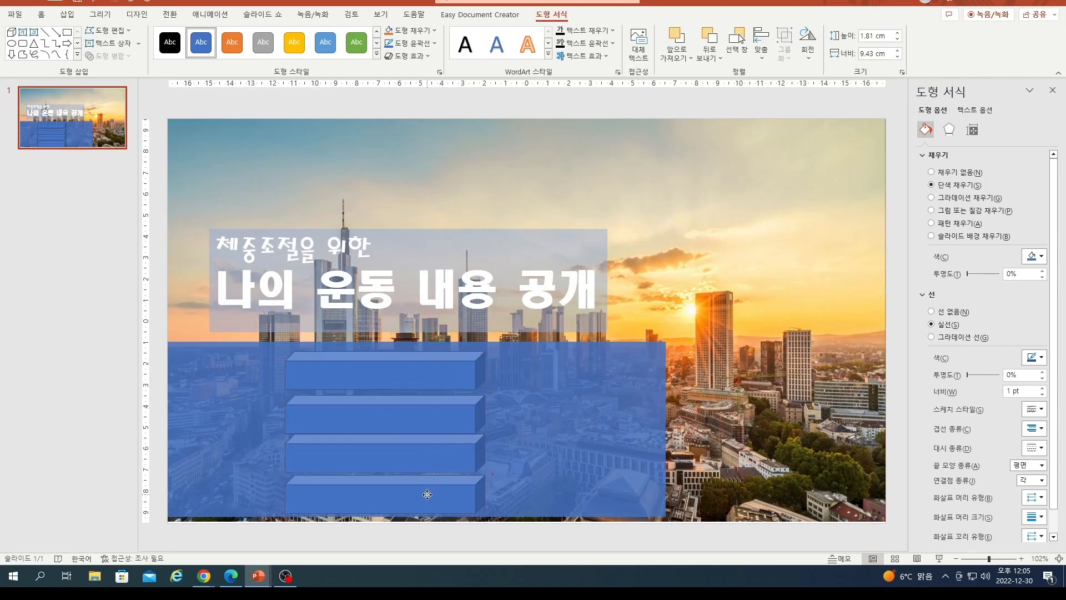
Step: Resize the bars from their left ends to widths of about 10.76, 7.67, 4.29 and 2.1 cm, from top to bottom
click(361, 369)
drag(283, 371, 257, 371)
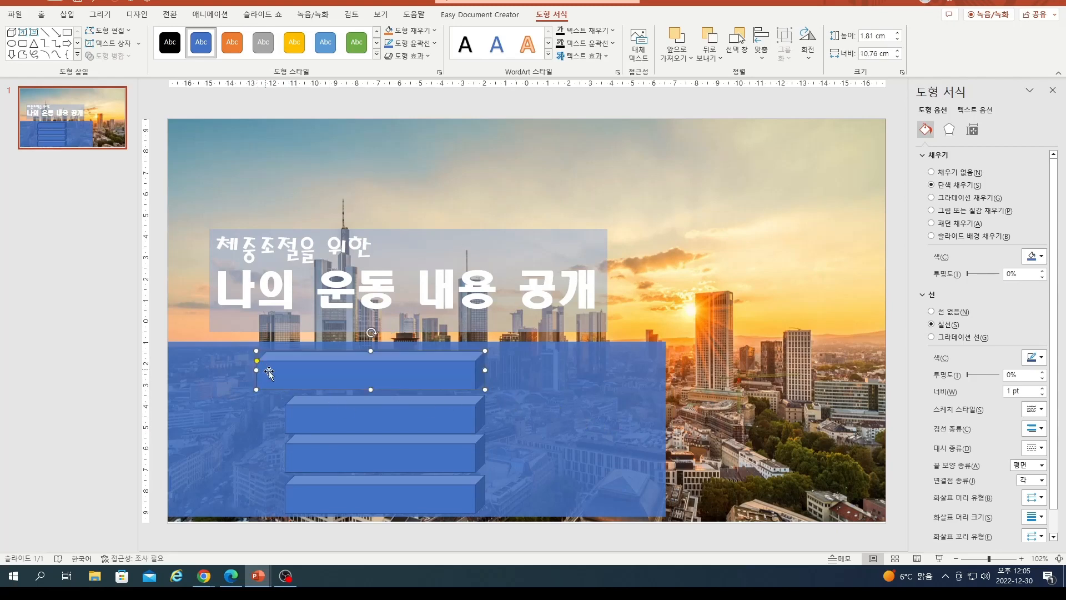
click(292, 416)
drag(283, 414, 323, 415)
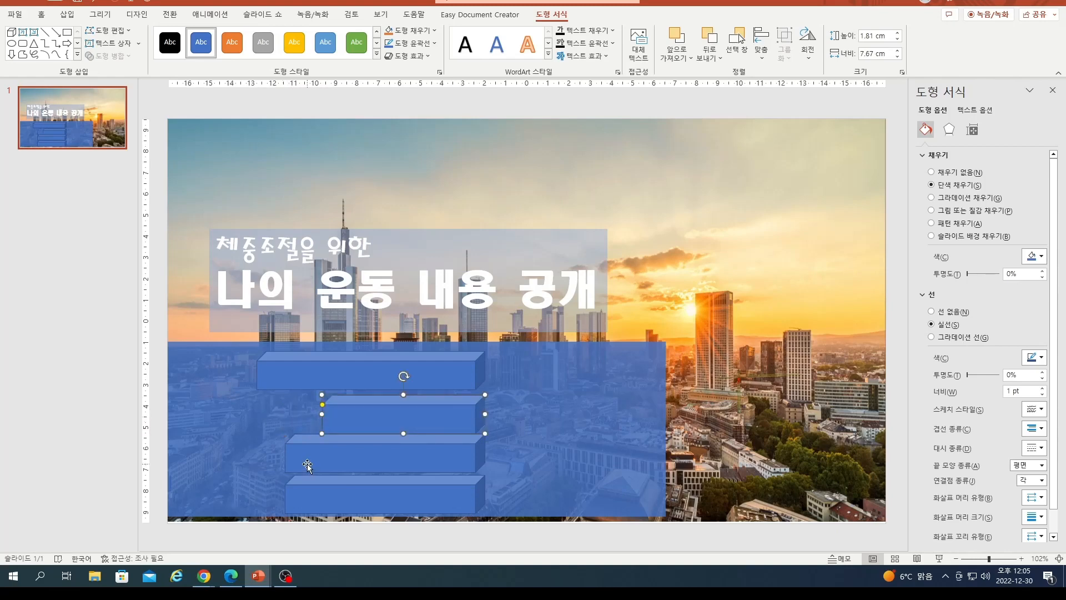
click(288, 457)
drag(283, 454, 394, 456)
click(340, 495)
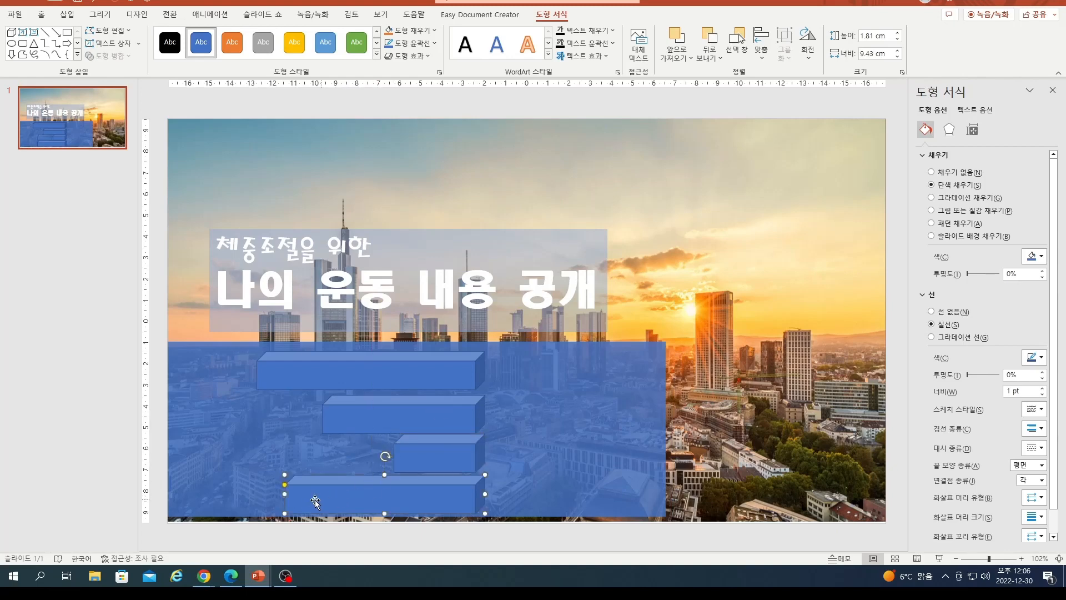
drag(285, 495, 441, 495)
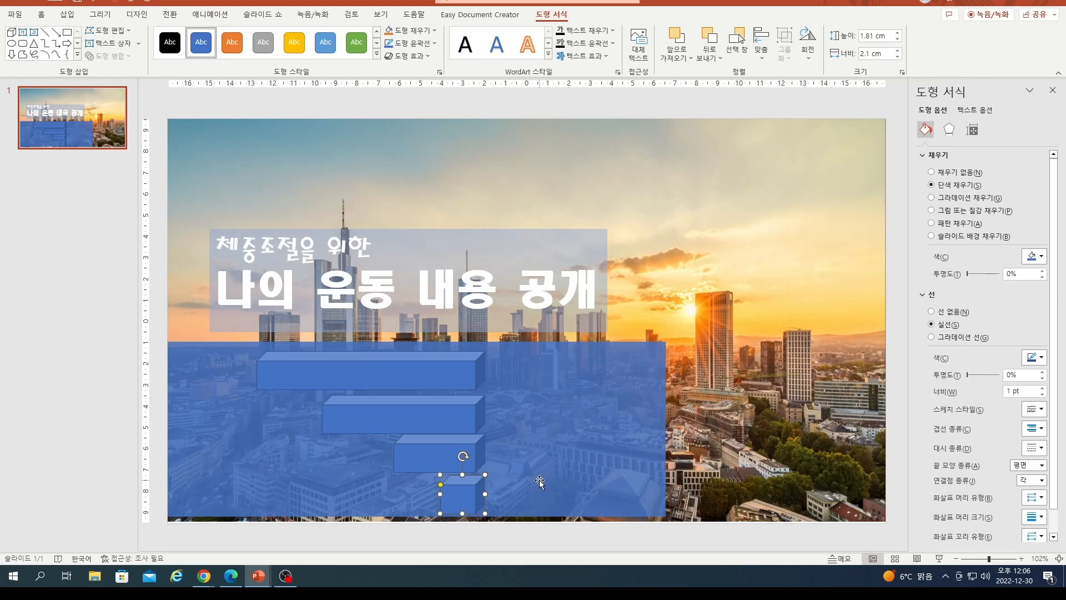
Step: Try white, dark red, orange, light blue and dark blue fills on the top bar
click(391, 372)
click(1042, 257)
click(973, 285)
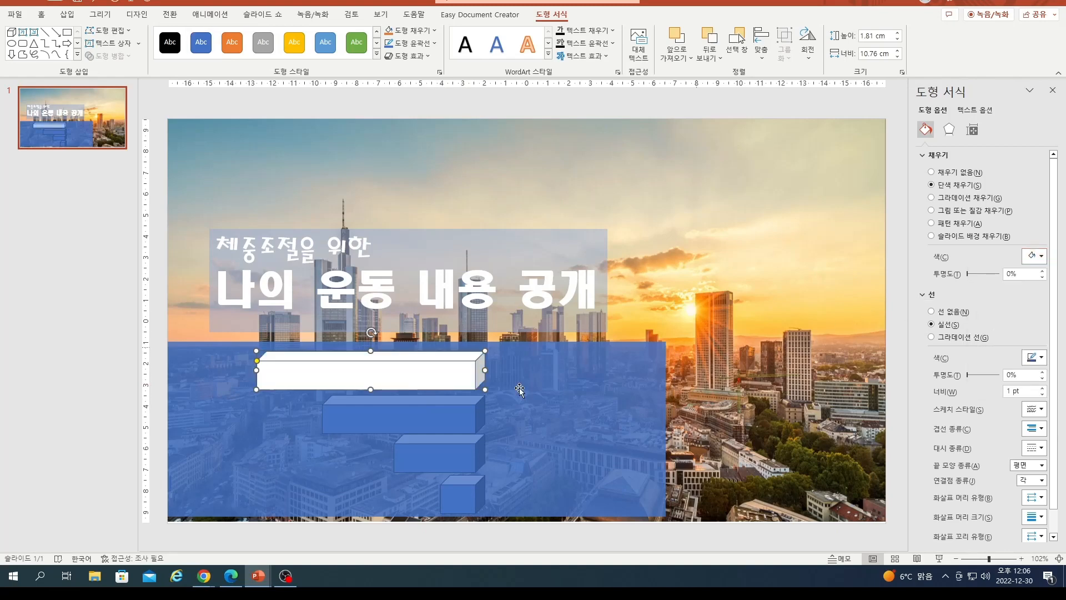
click(1034, 256)
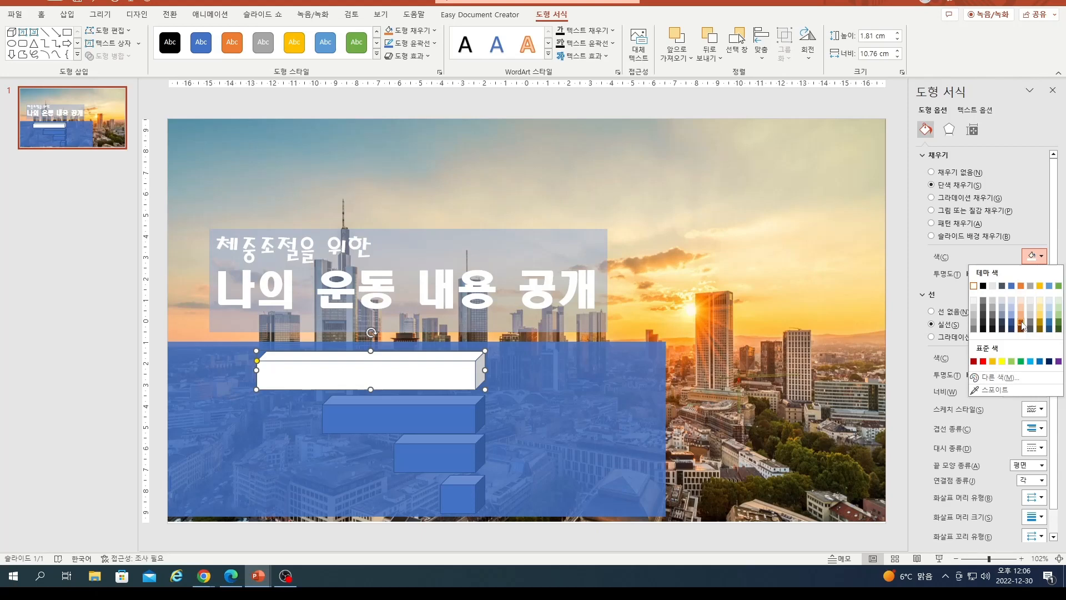
click(973, 362)
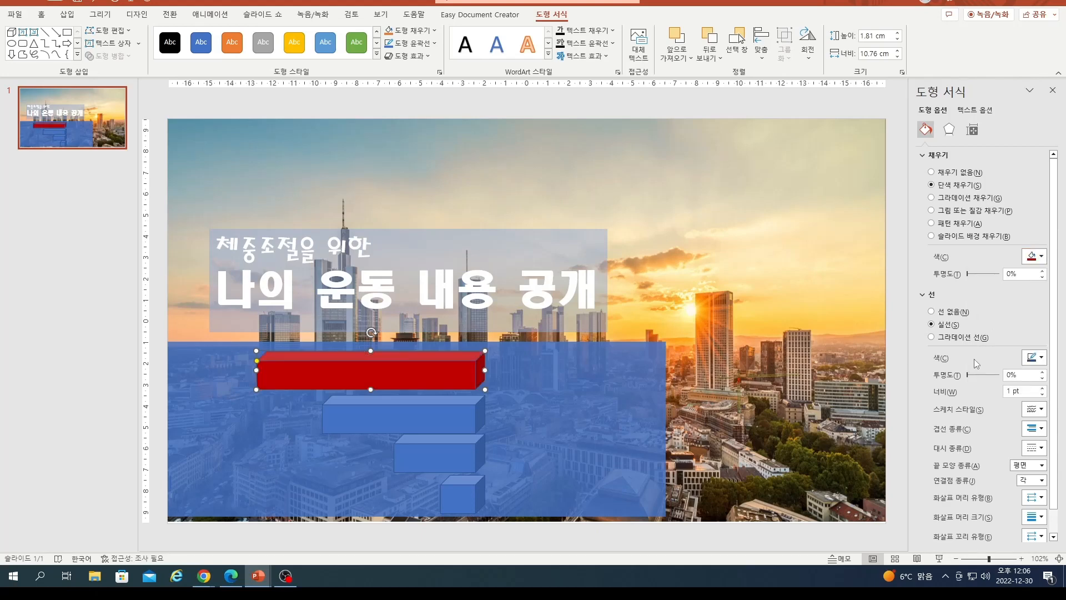
click(1041, 256)
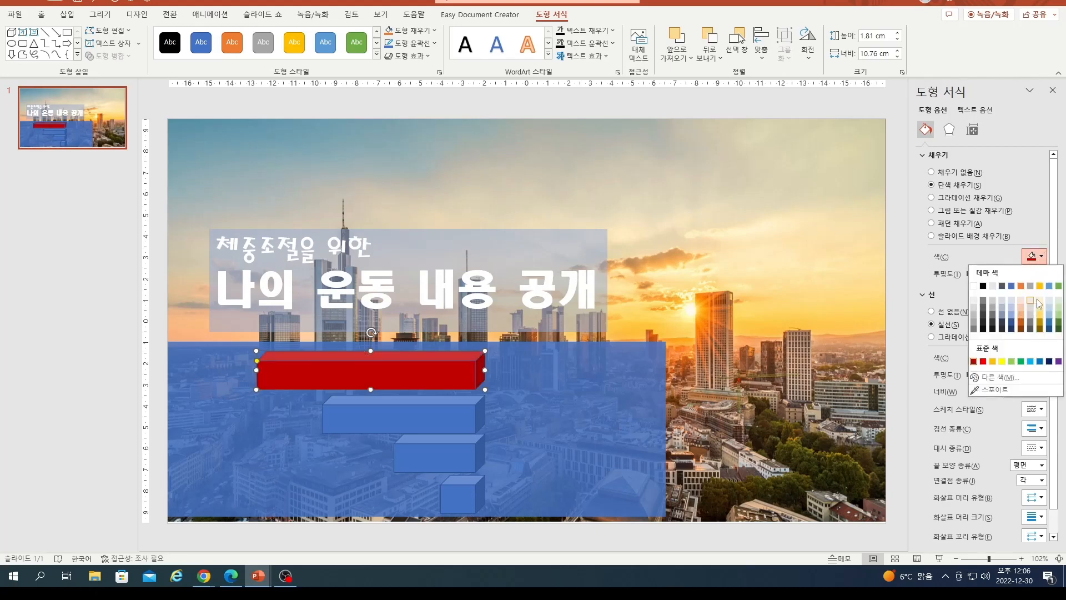
click(1021, 286)
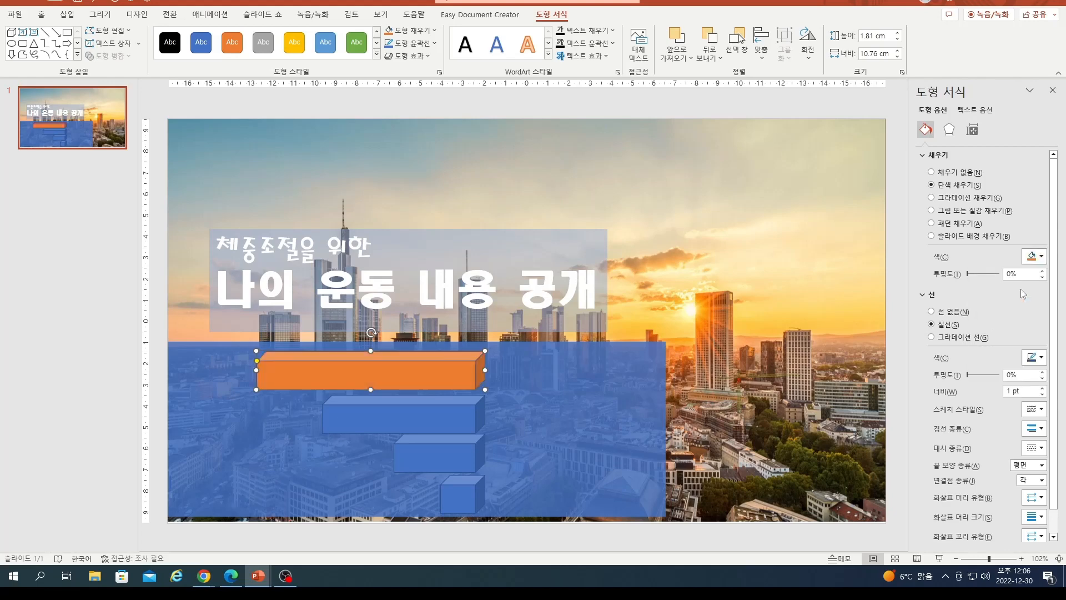
click(1042, 260)
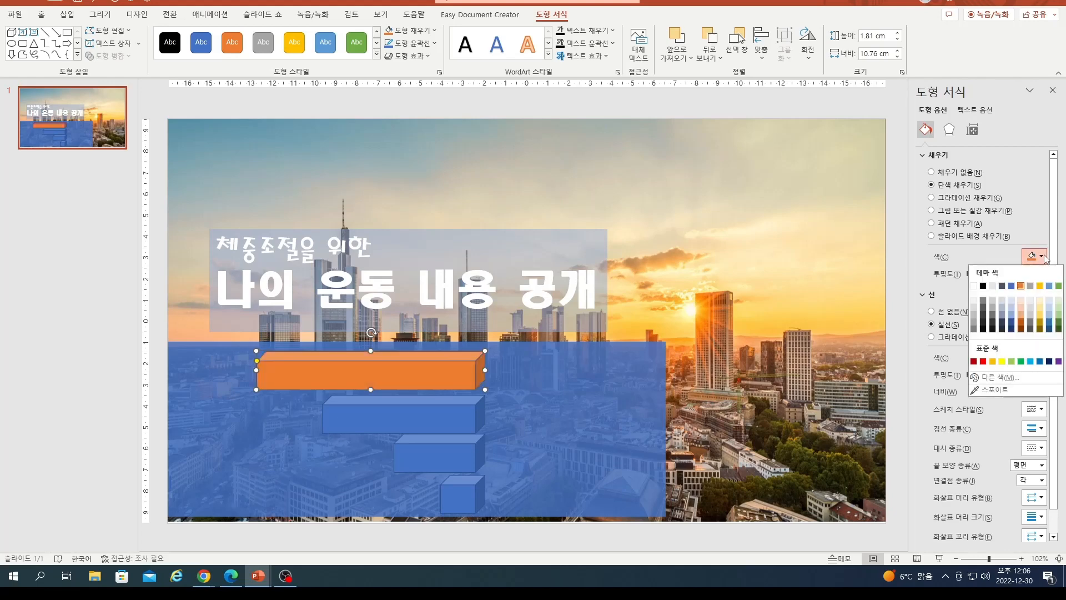
click(1011, 315)
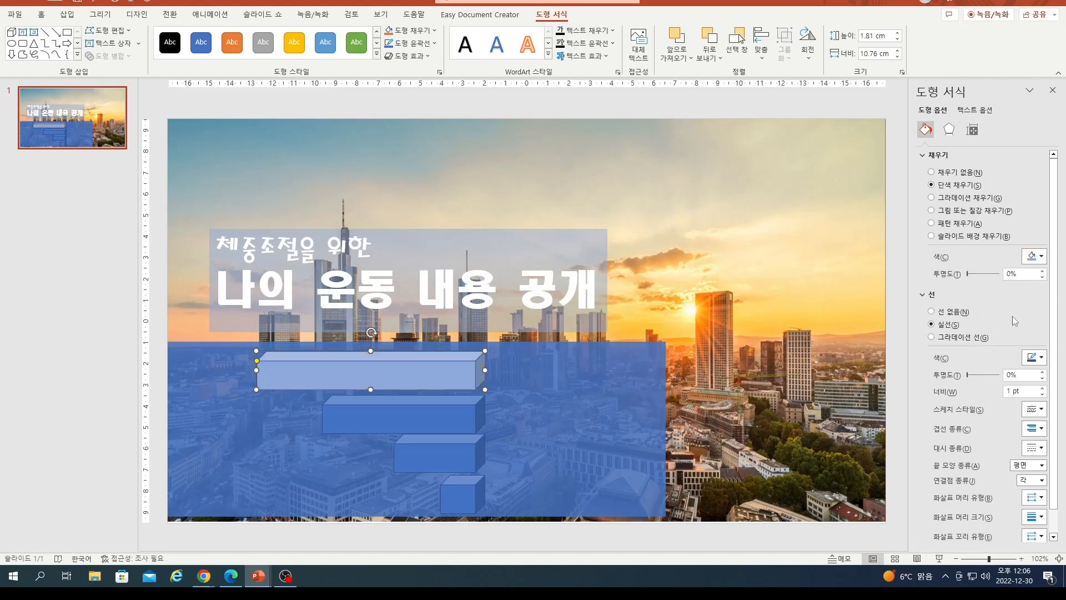
click(1034, 256)
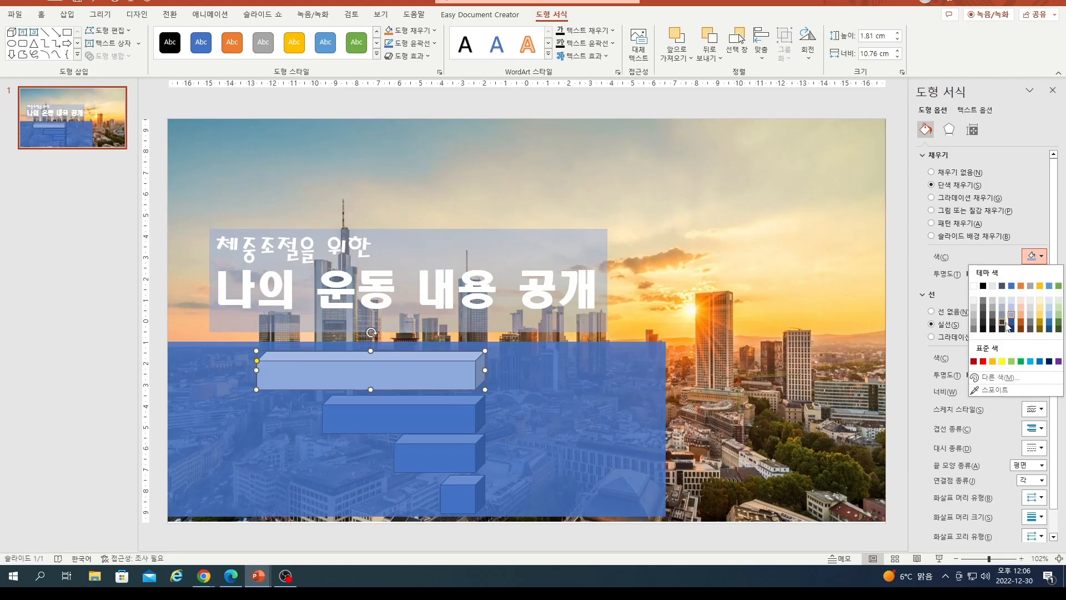
click(1002, 316)
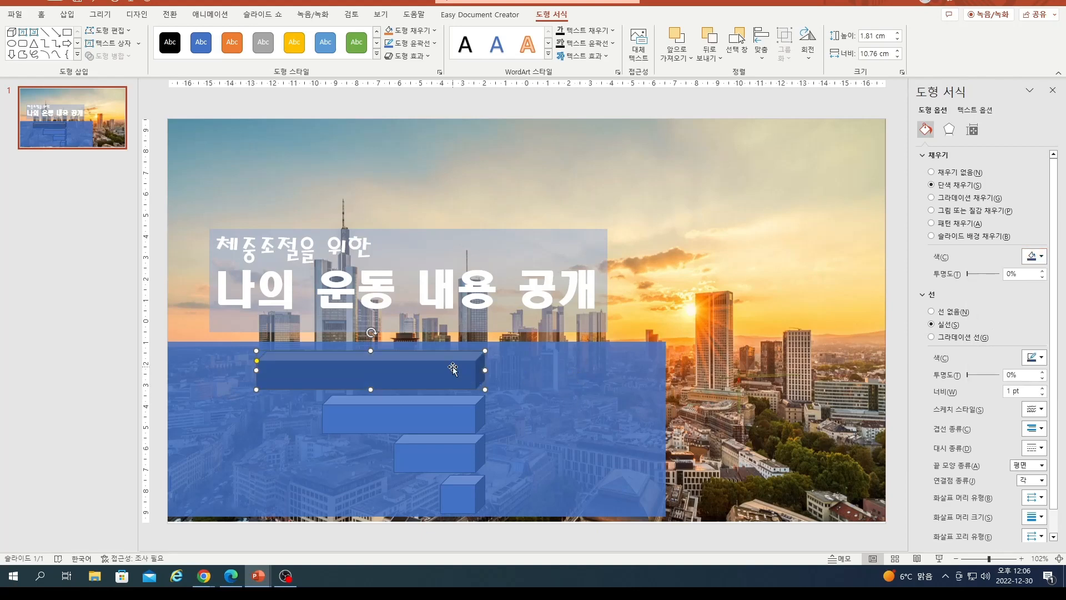
Step: Fill the top bar with the light blue theme shade and give it a solid white outline
click(1043, 258)
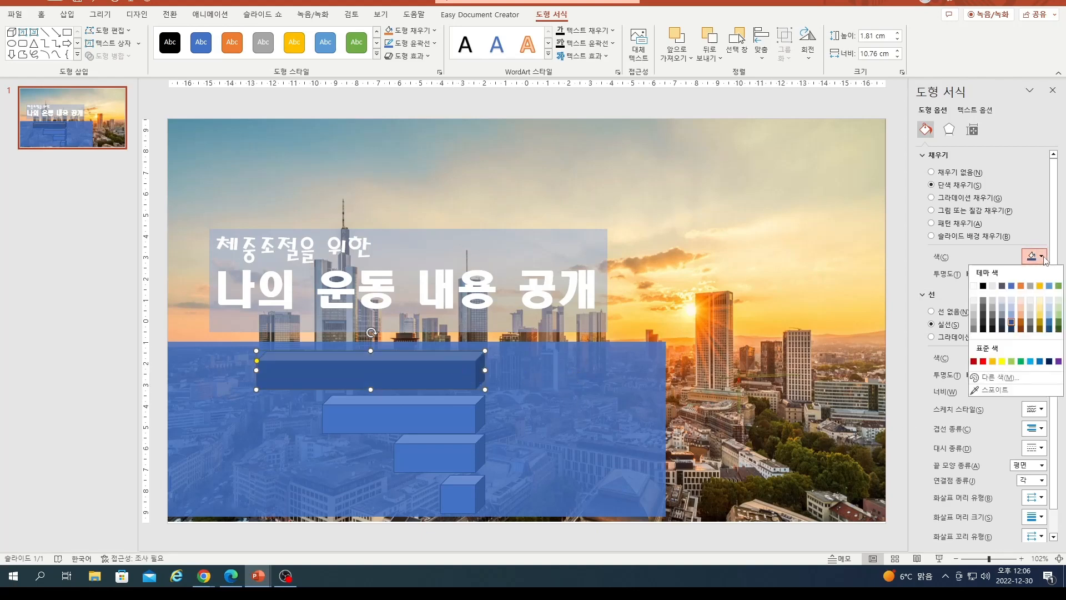
click(1011, 317)
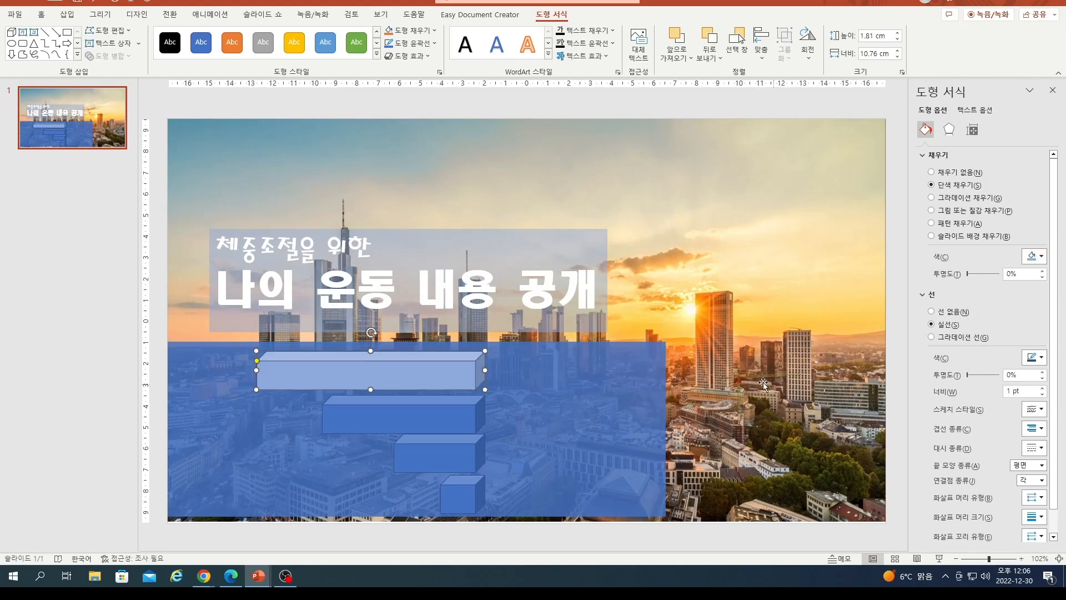
click(433, 420)
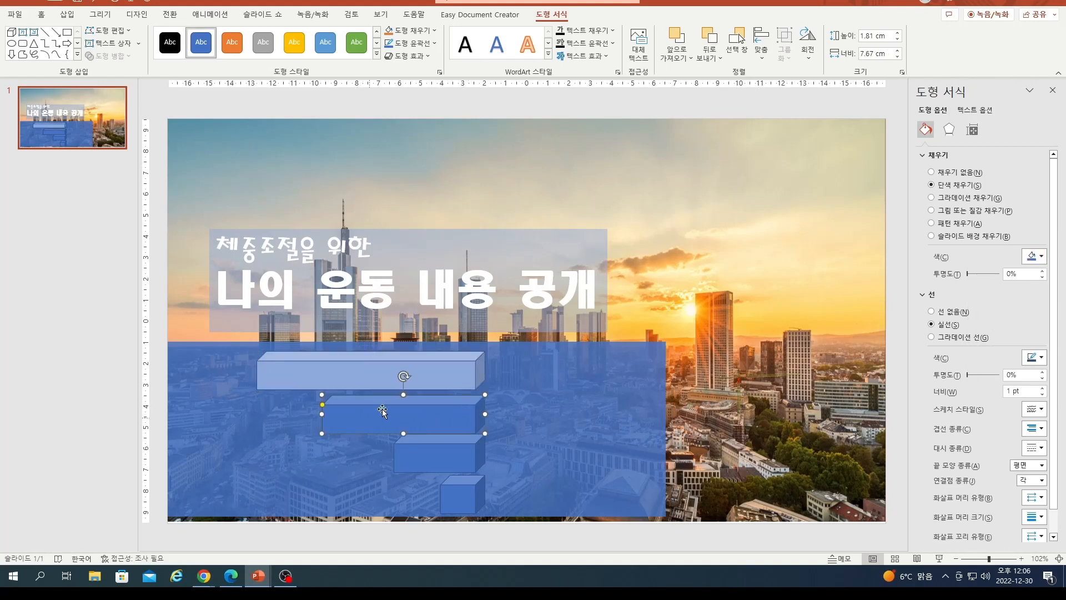
click(383, 375)
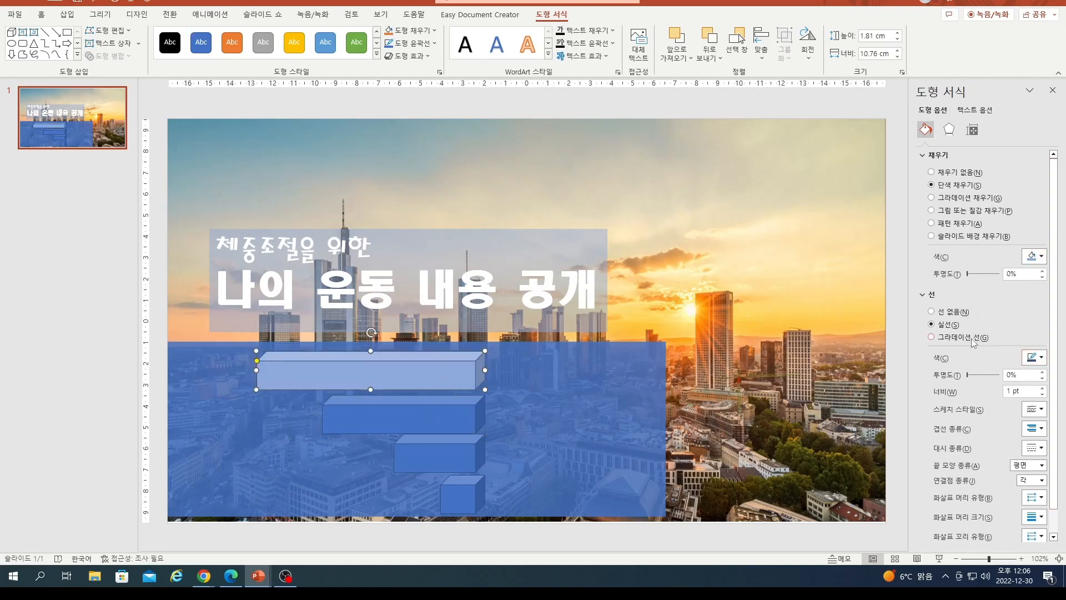
click(931, 312)
click(931, 324)
click(1041, 358)
click(972, 387)
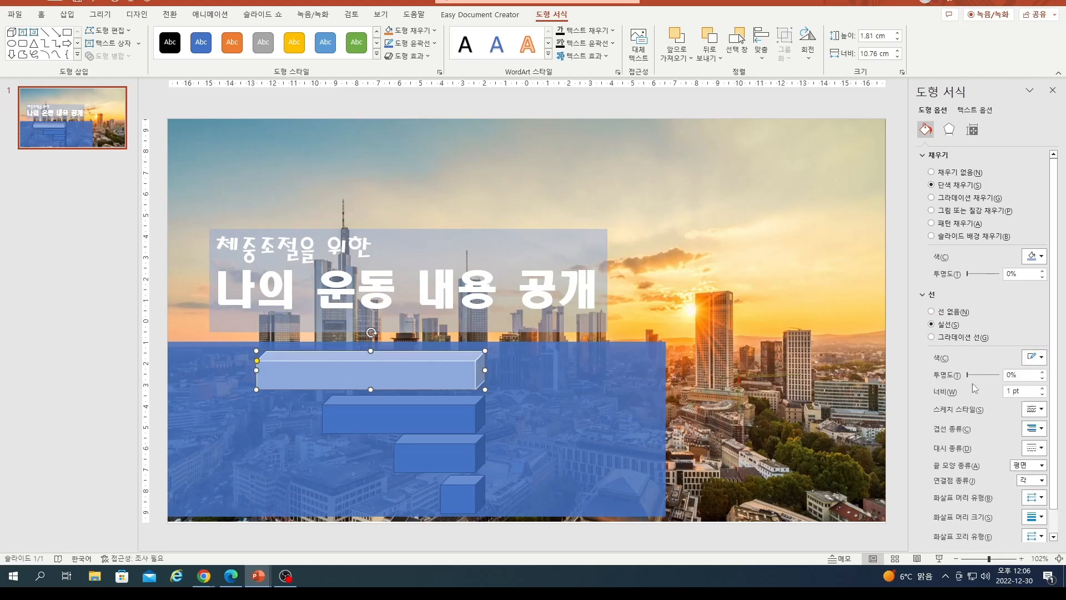
Step: Give the second bar a white outline and the same light blue fill as the top bar
click(435, 412)
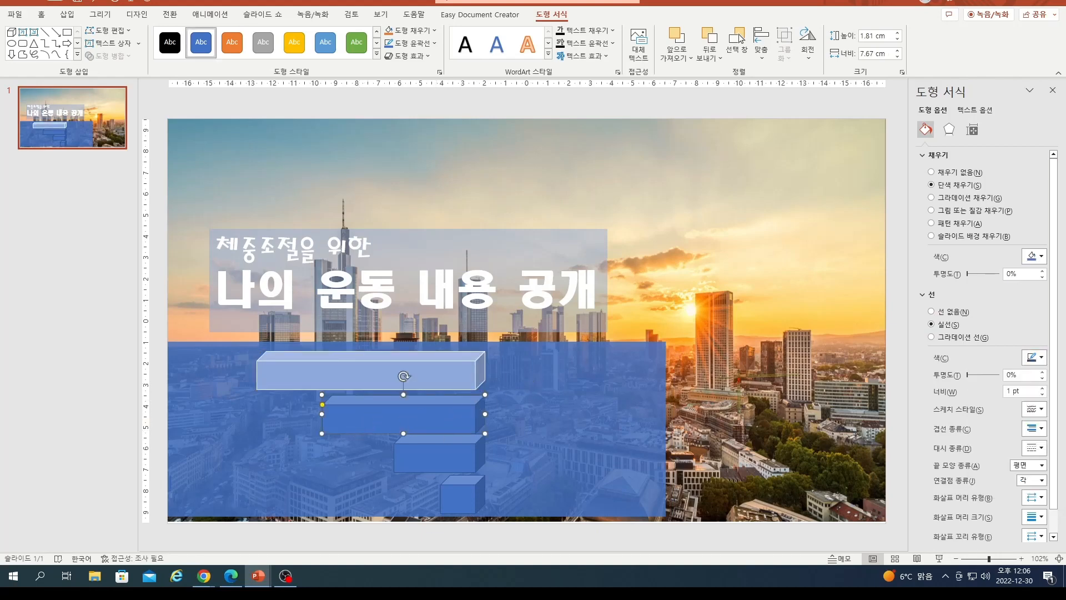
click(1042, 257)
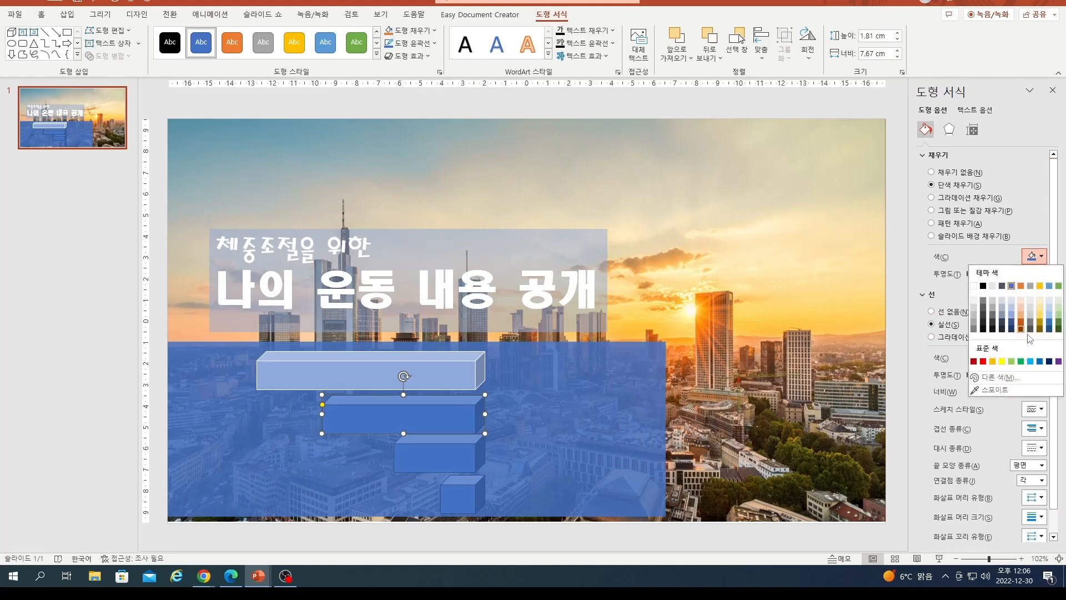
click(1011, 304)
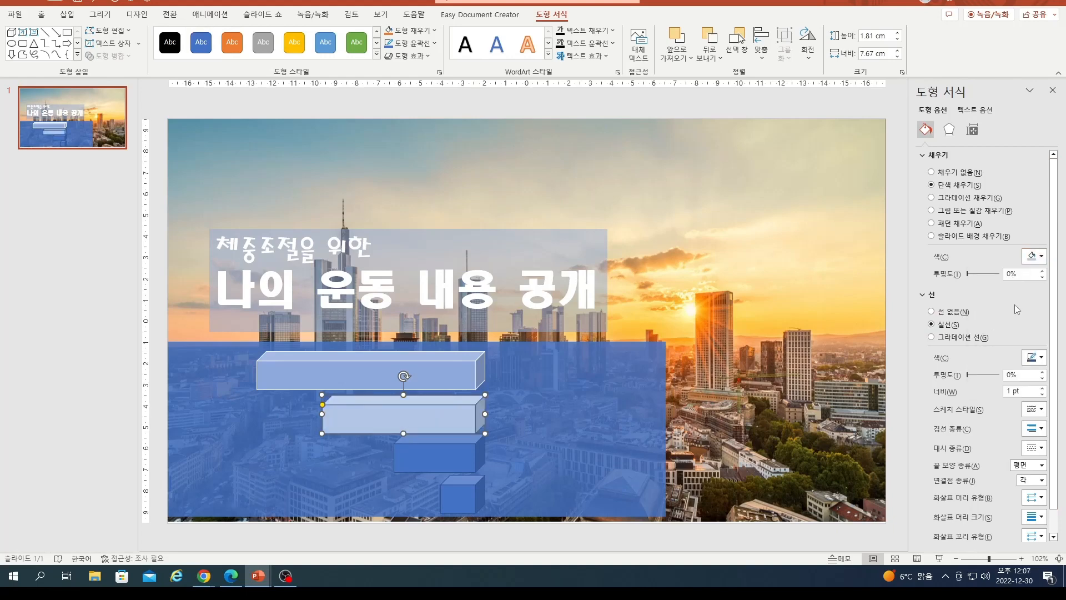
click(1033, 357)
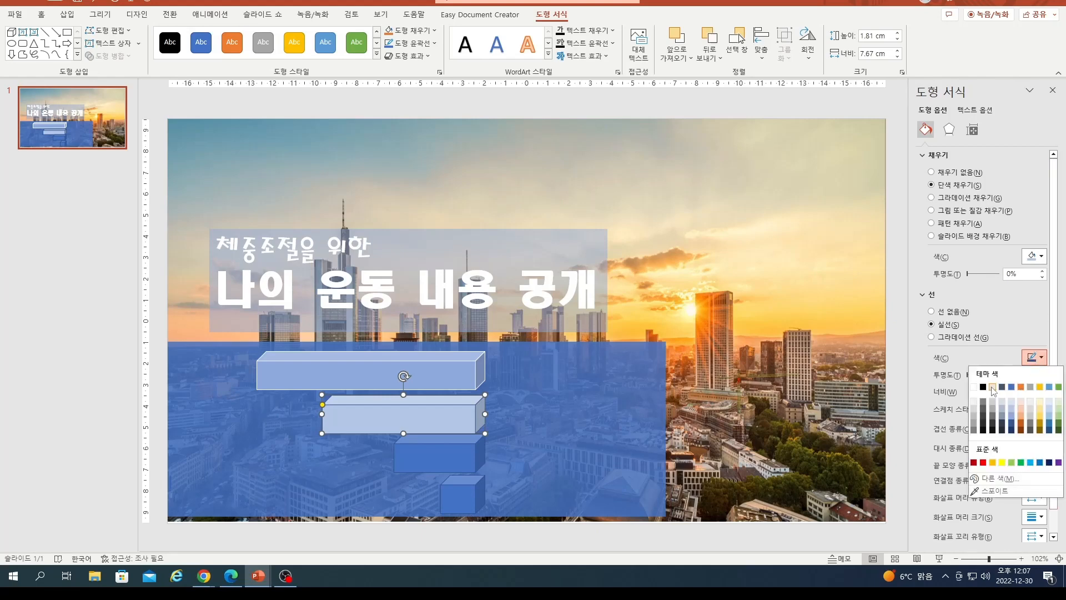
click(974, 387)
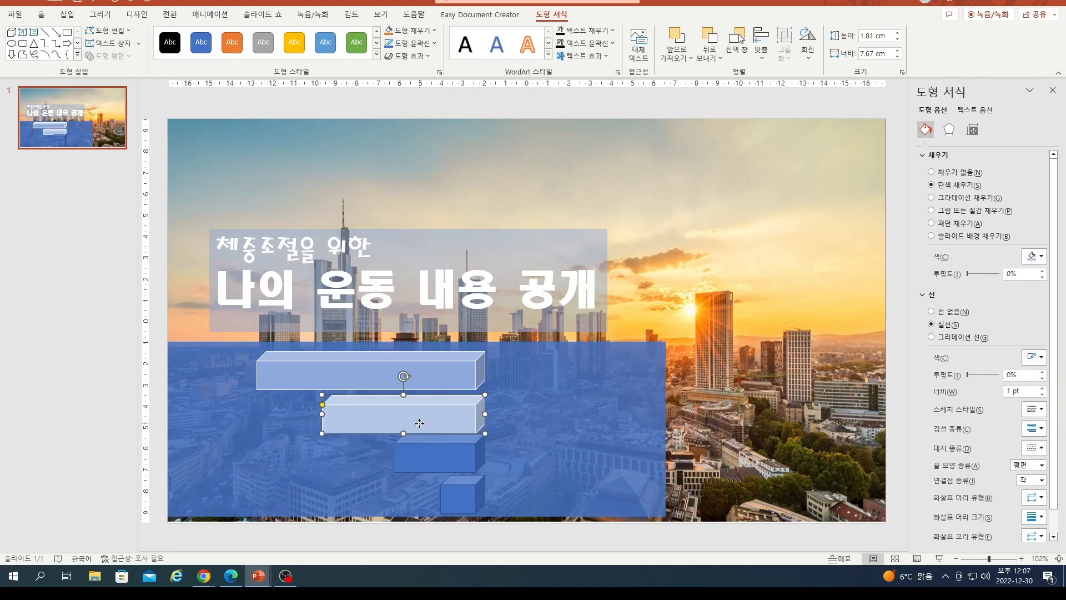
click(1036, 256)
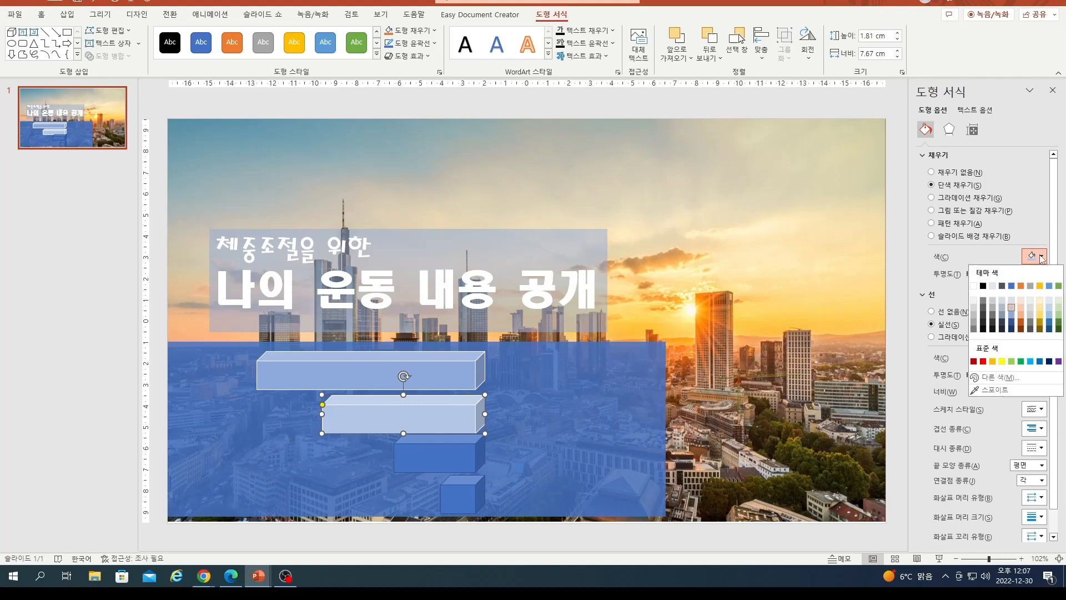
click(1011, 316)
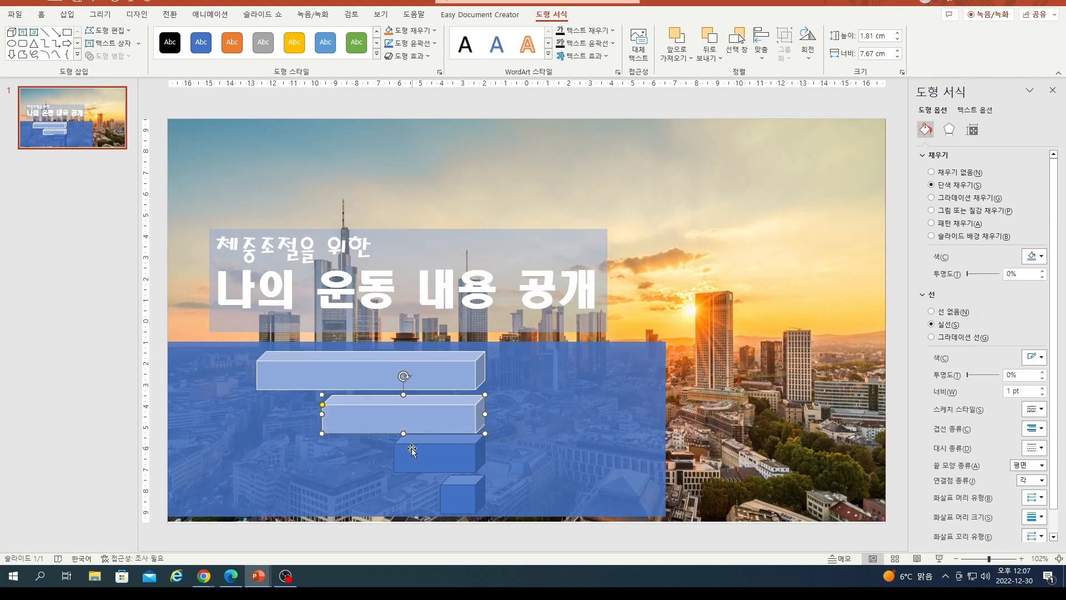
Step: Fill the third bar with dark orange and open its outline color choices
click(443, 451)
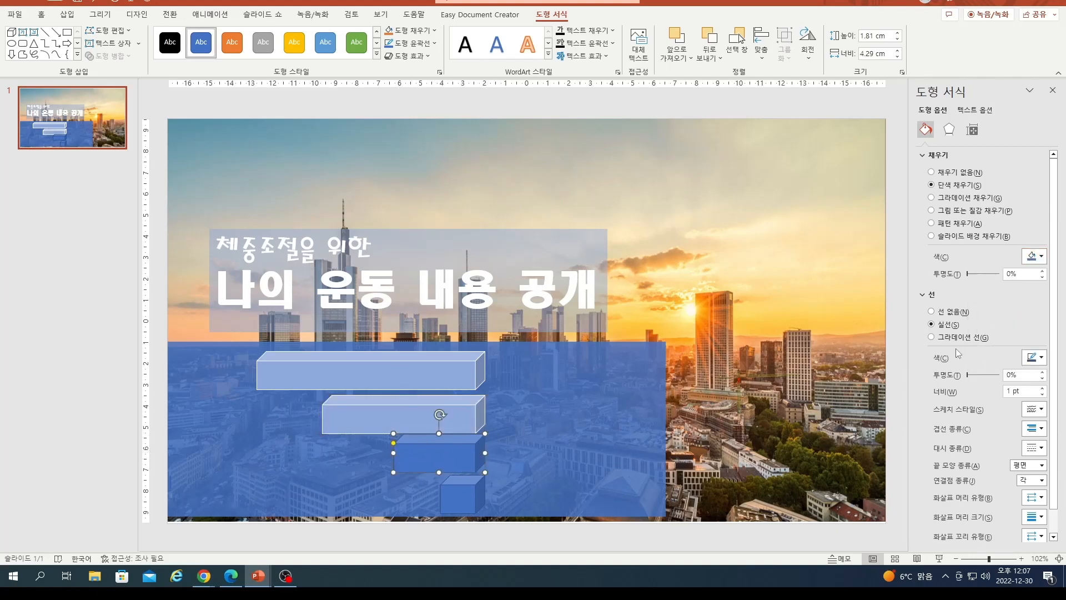
click(1036, 256)
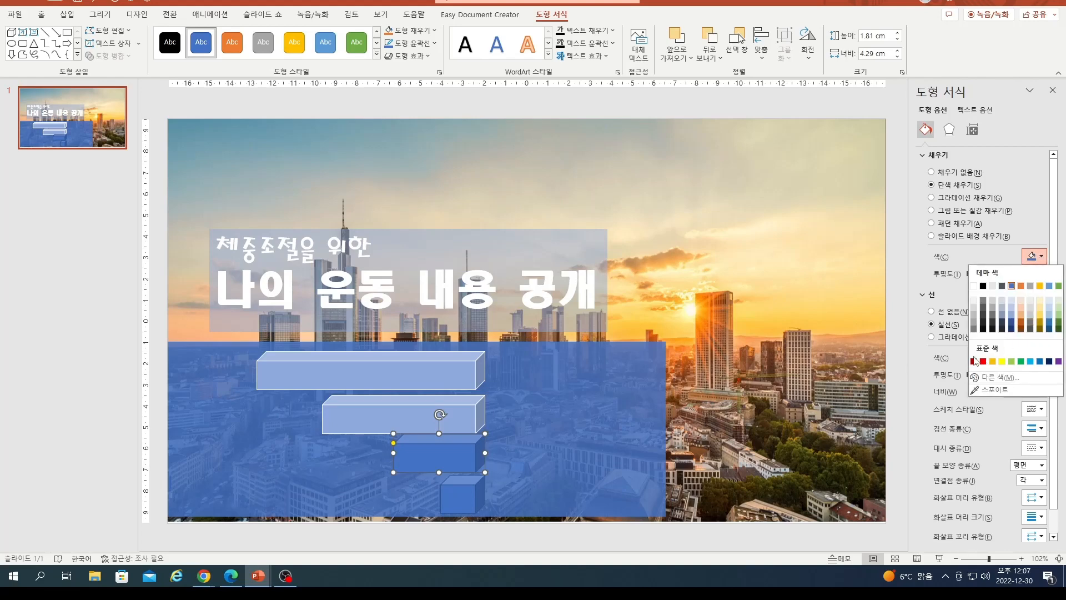
click(1021, 321)
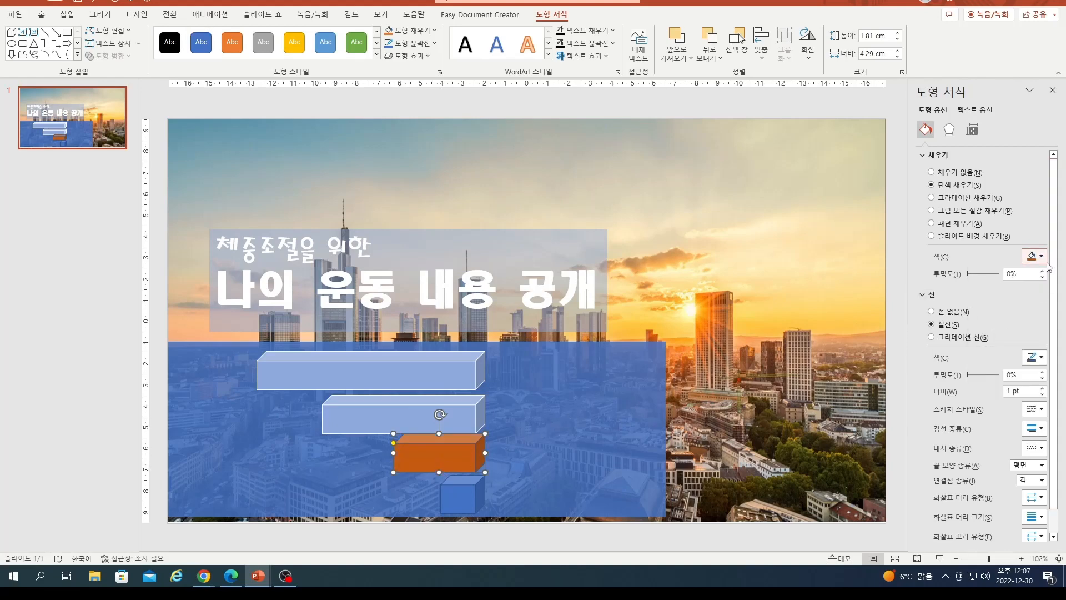
click(1036, 357)
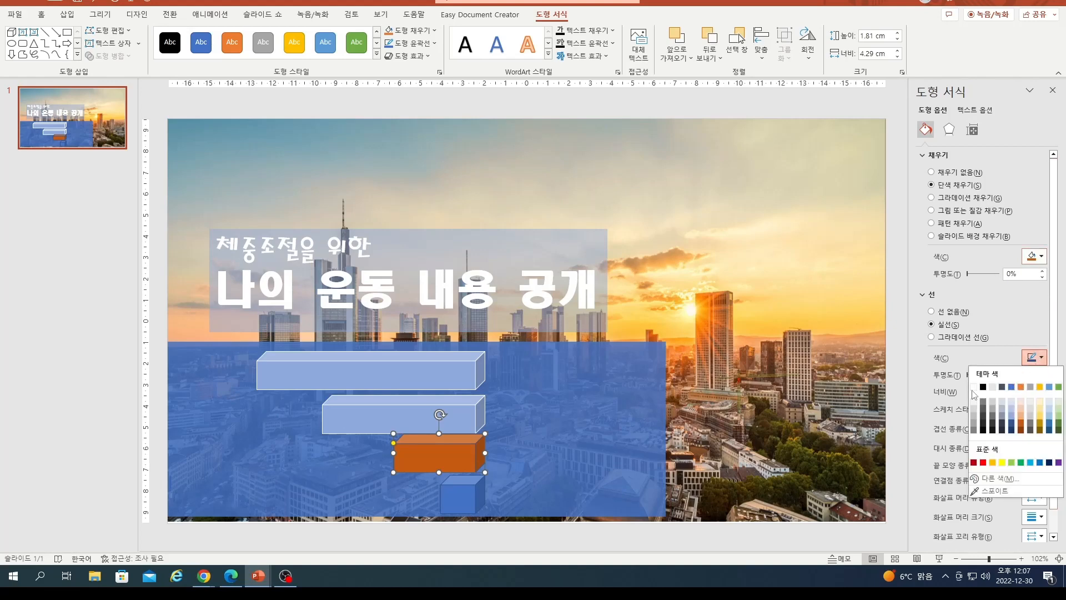